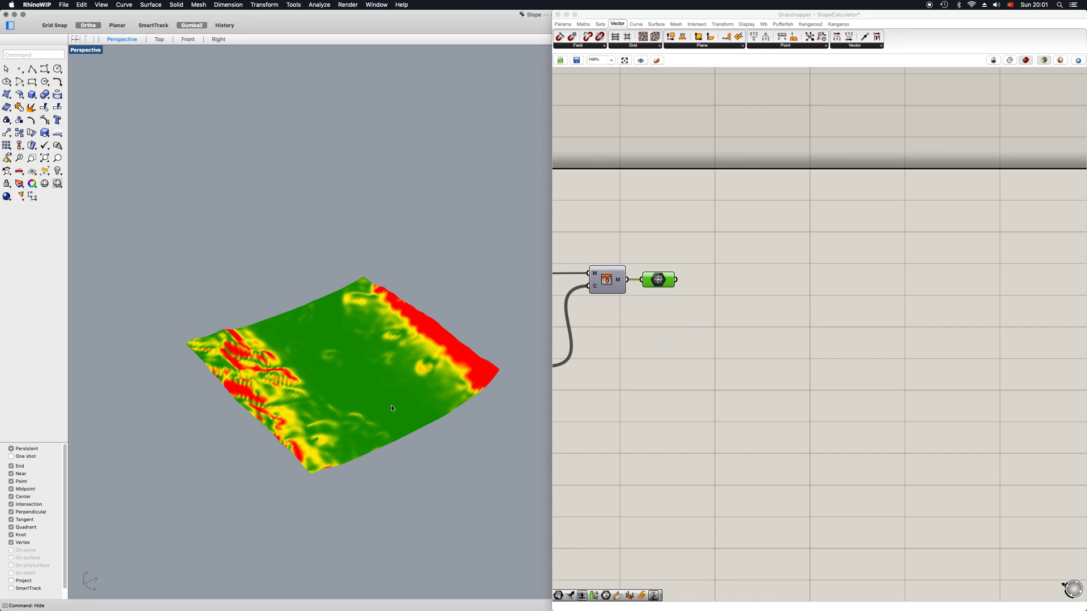
Zoom in on the slope-coloured terrain mesh in the Perspective viewport
scroll(399, 411, "up", 5)
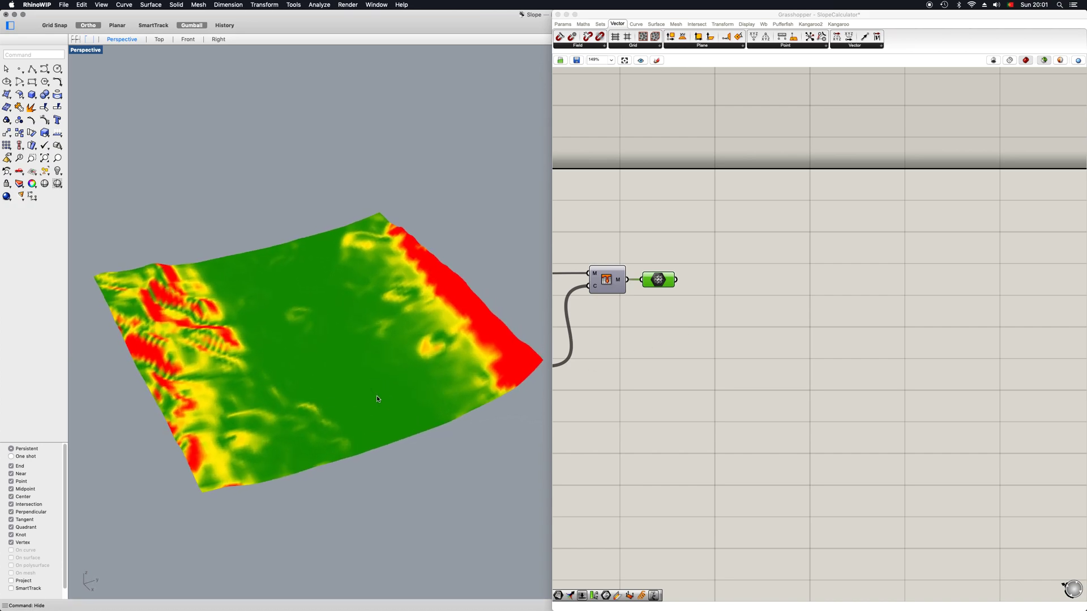
Add a Mesh Explode component and feed the coloured terrain mesh into it
left_click(665, 345)
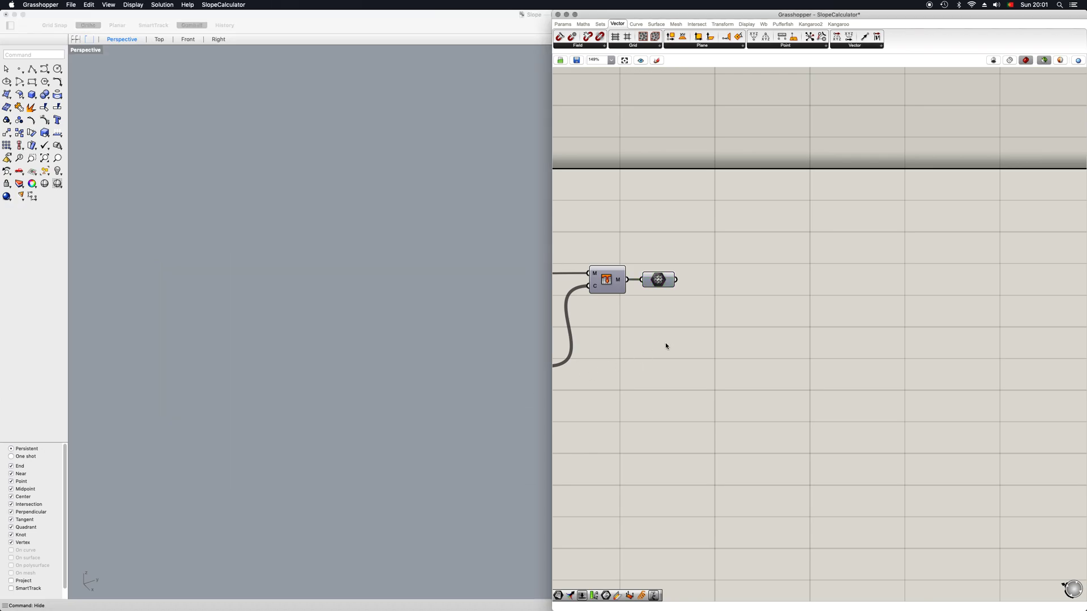
left_click(661, 283)
double_click(715, 328)
type("mesh ex")
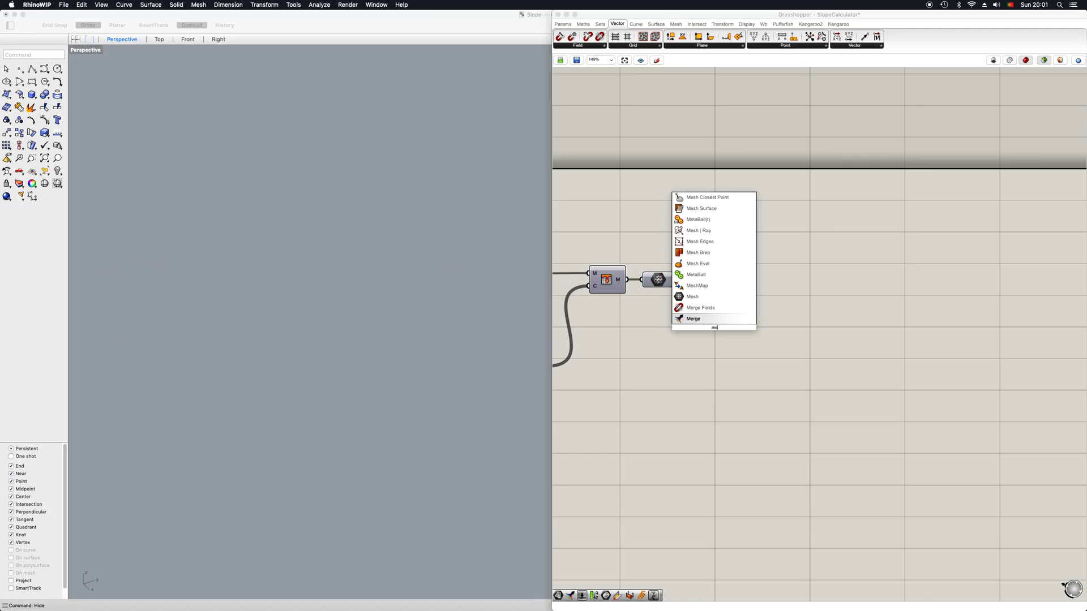
key("Up")
key("Up")
key("Up")
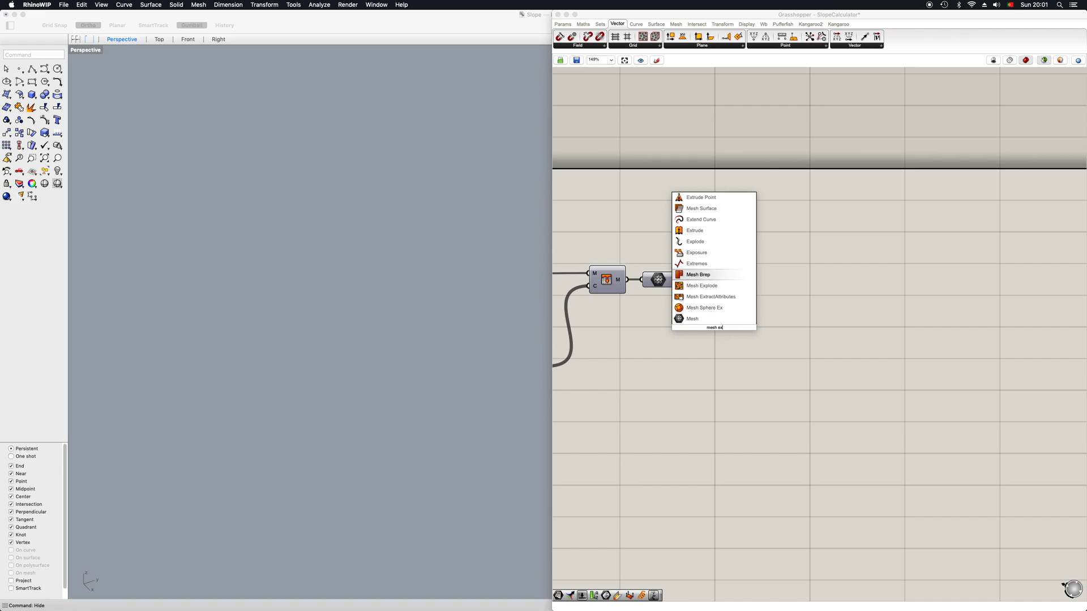
key("Down")
key("Return")
left_click_drag(676, 279, 718, 346)
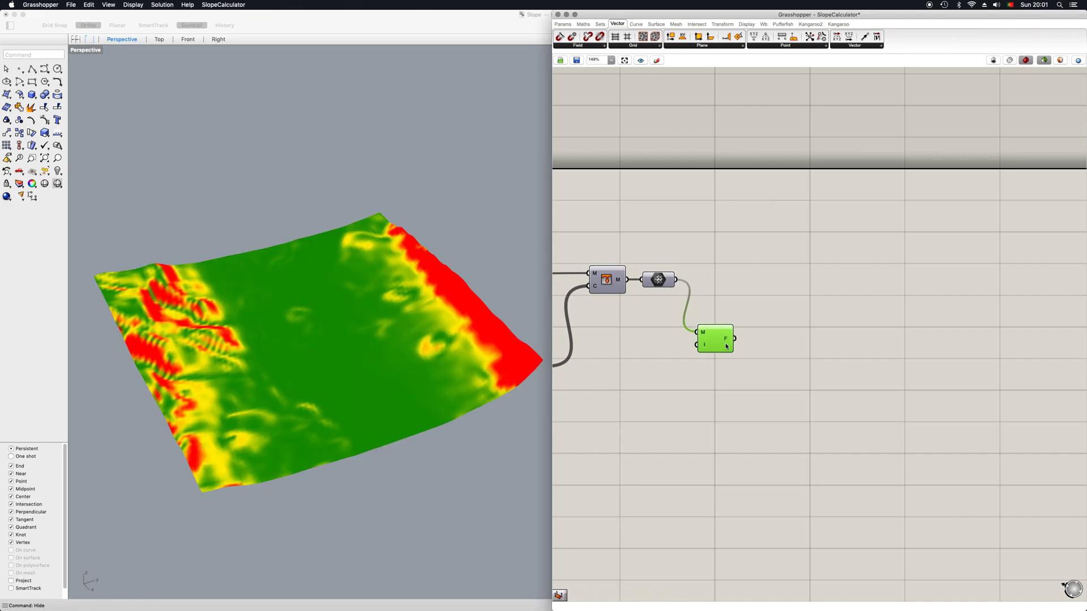
Add Deconstruct Mesh and wire Mesh Explode's F (faces) output into it
double_click(780, 345)
type("deconstru")
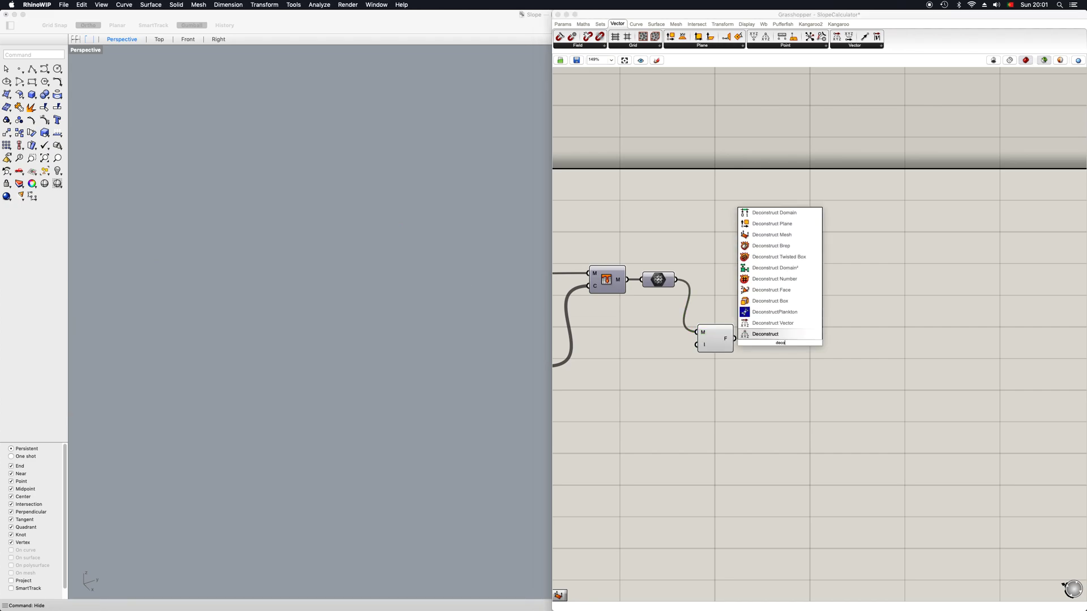
key("Up")
key("Up")
key("Up")
key("Up")
key("Up")
key("Up")
key("Up")
key("Up")
key("Up")
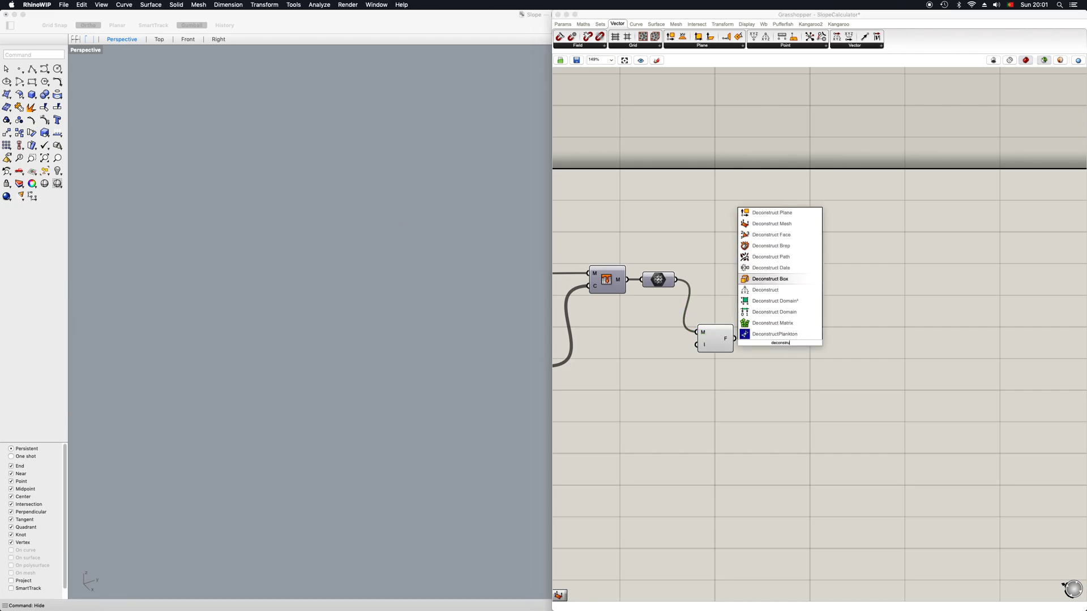
key("Return")
left_click_drag(734, 338, 766, 348)
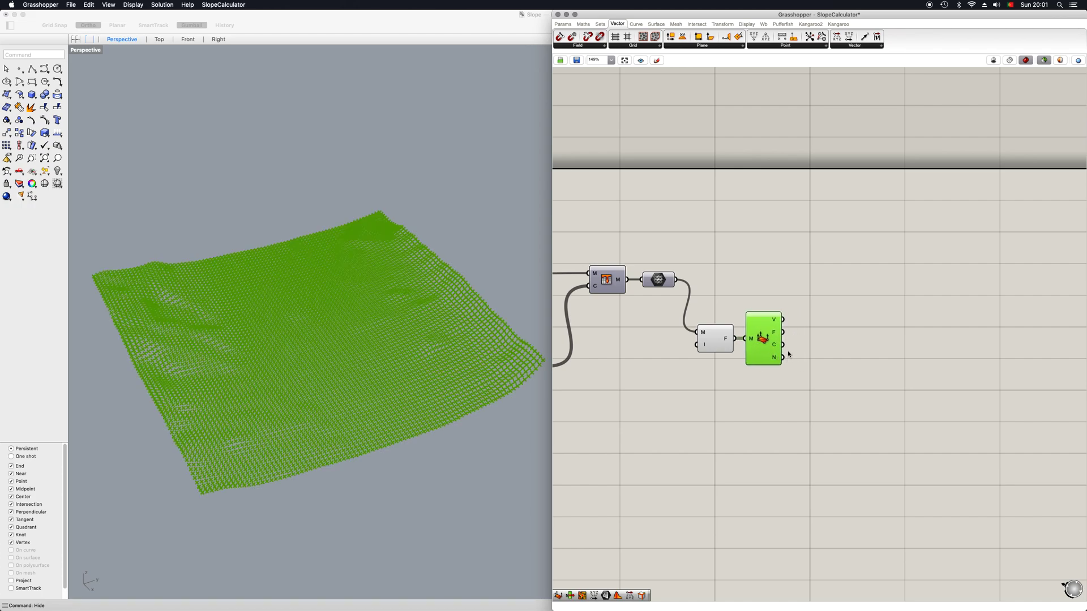
Add an Average component fed by Deconstruct Mesh's C colour output
mouse_move(776, 347)
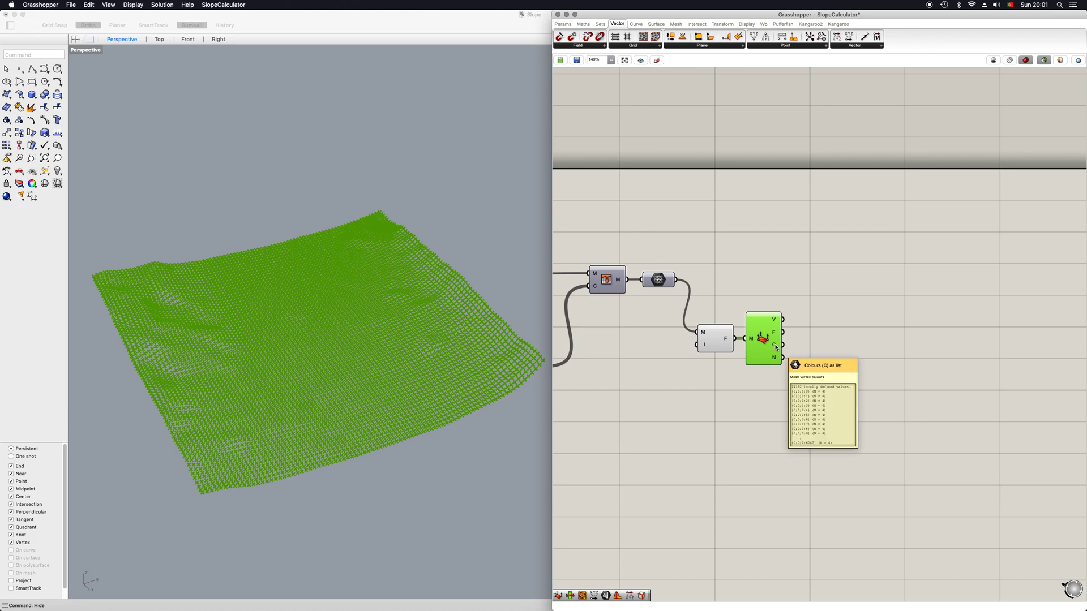
double_click(829, 342)
type("a")
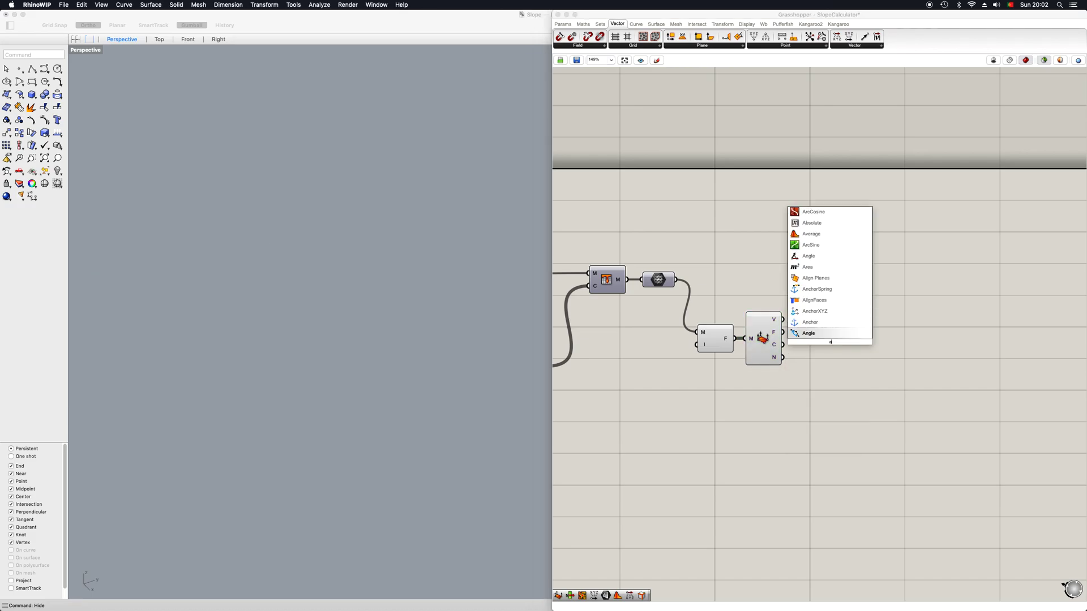
type("verage")
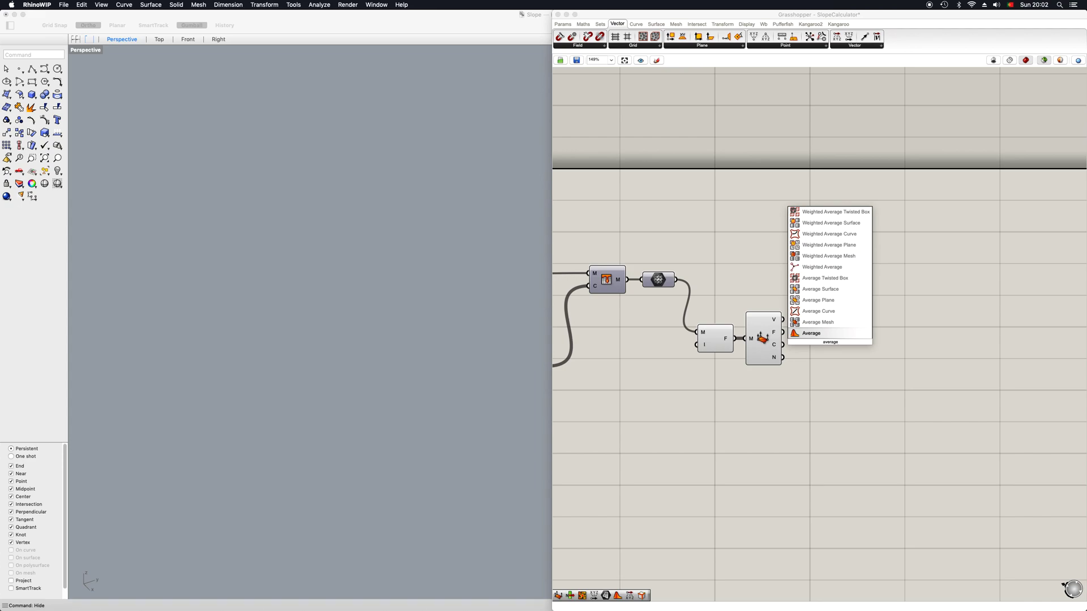
key("Return")
left_click_drag(783, 345, 813, 347)
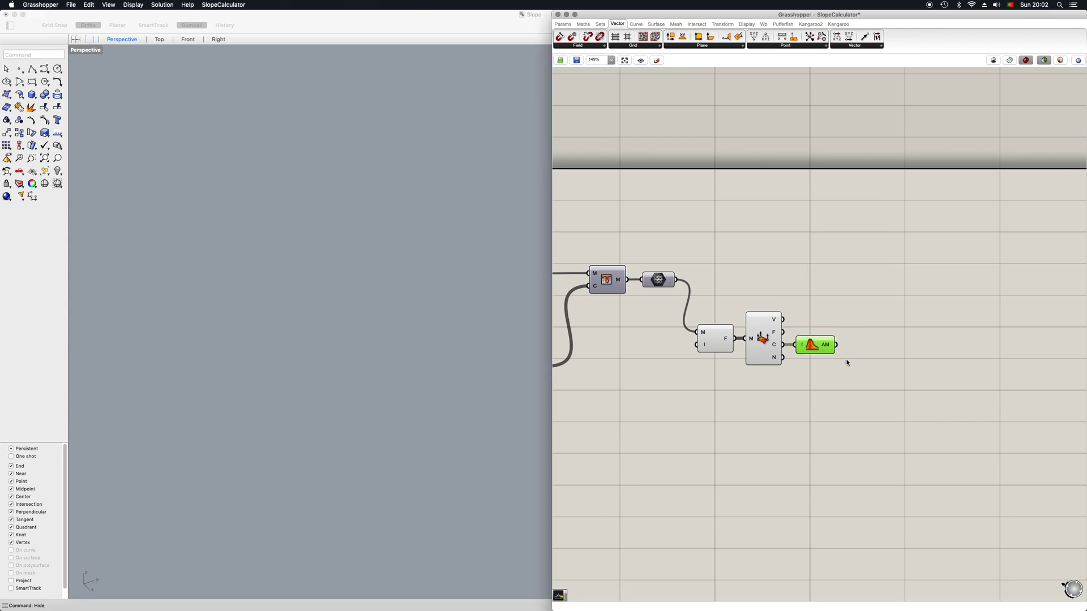
Add Split ARGB and wire Average's AM output into its C input
double_click(866, 348)
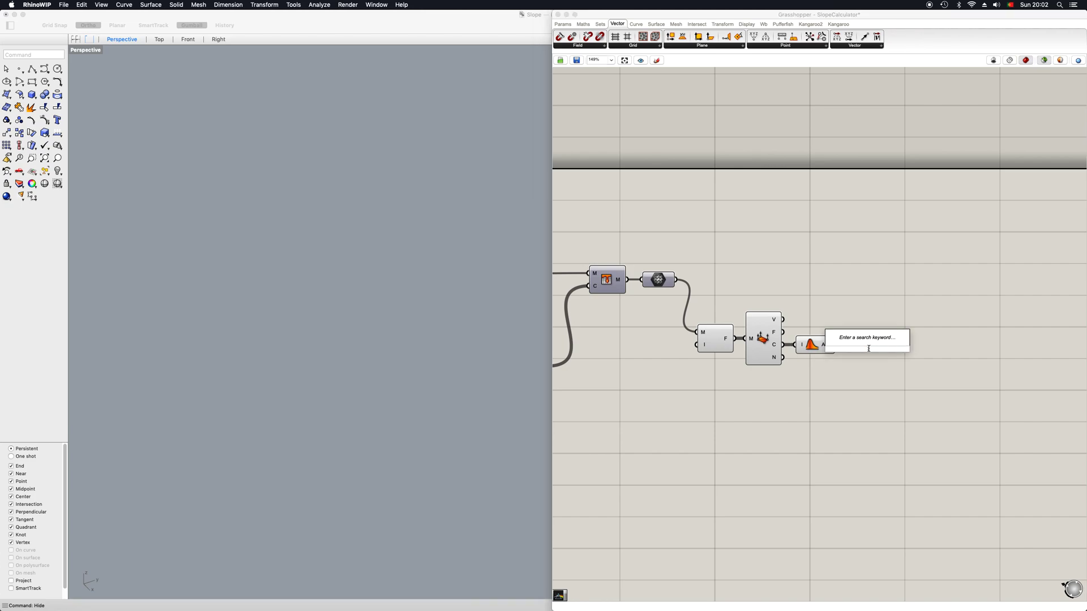
type("argb")
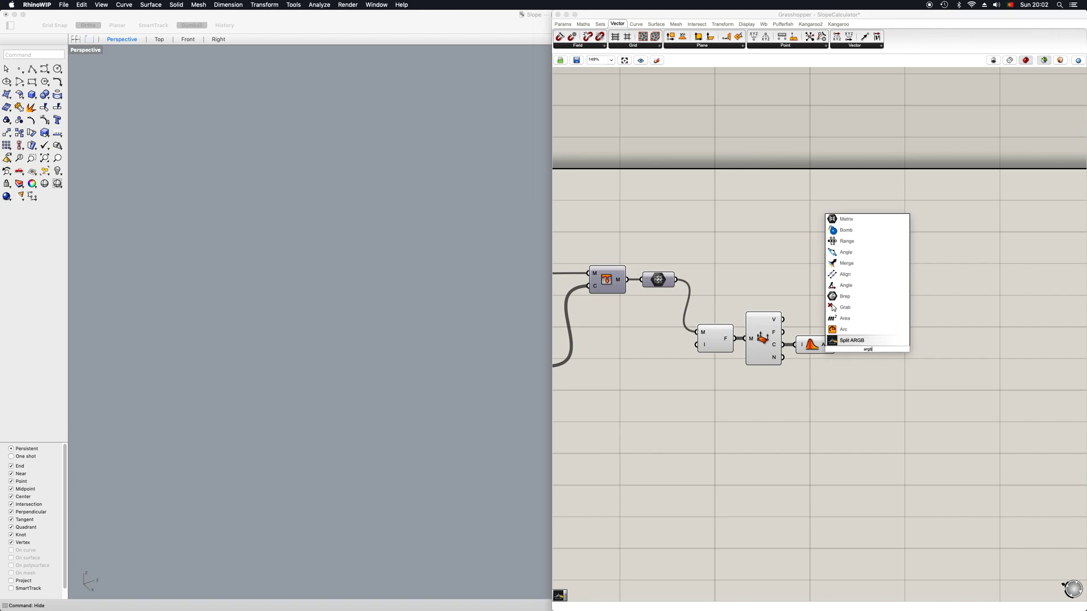
key("Return")
left_click(872, 346)
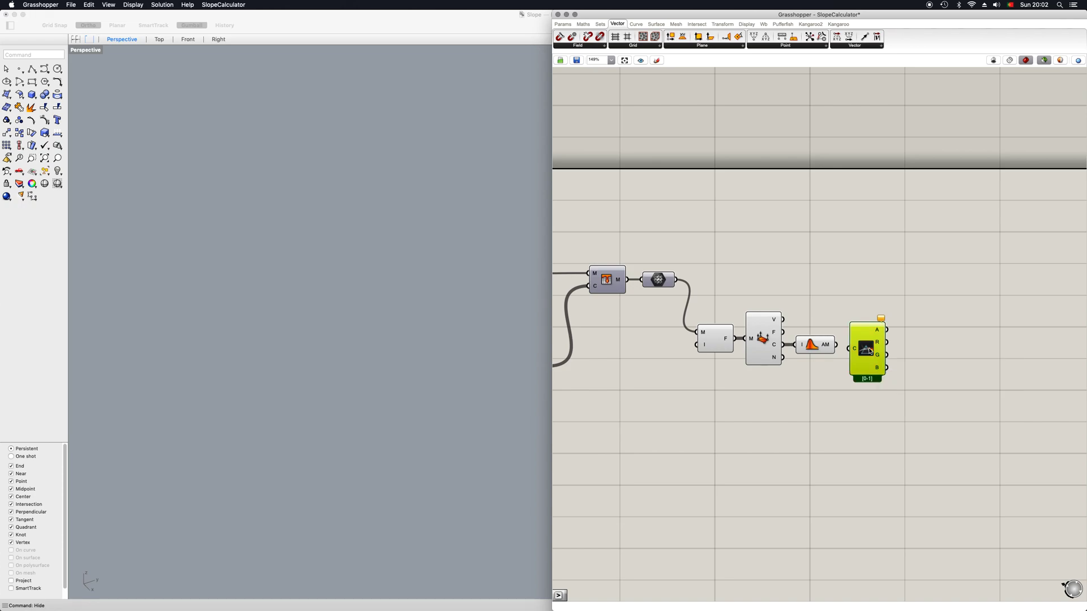
left_click_drag(836, 344, 866, 354)
scroll(893, 391, "up", 2)
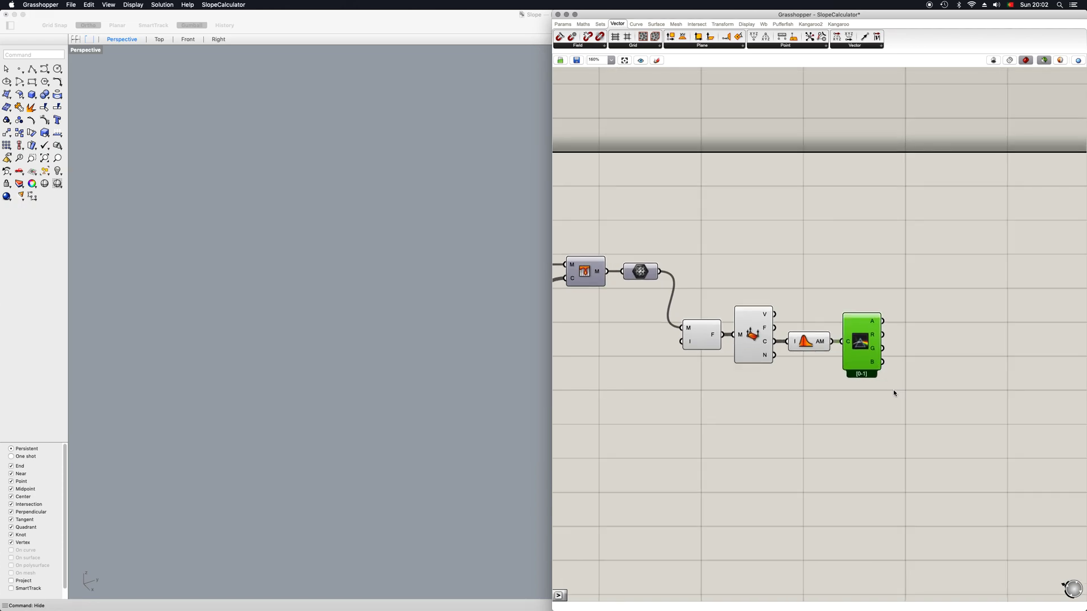
scroll(860, 391, "up", 2)
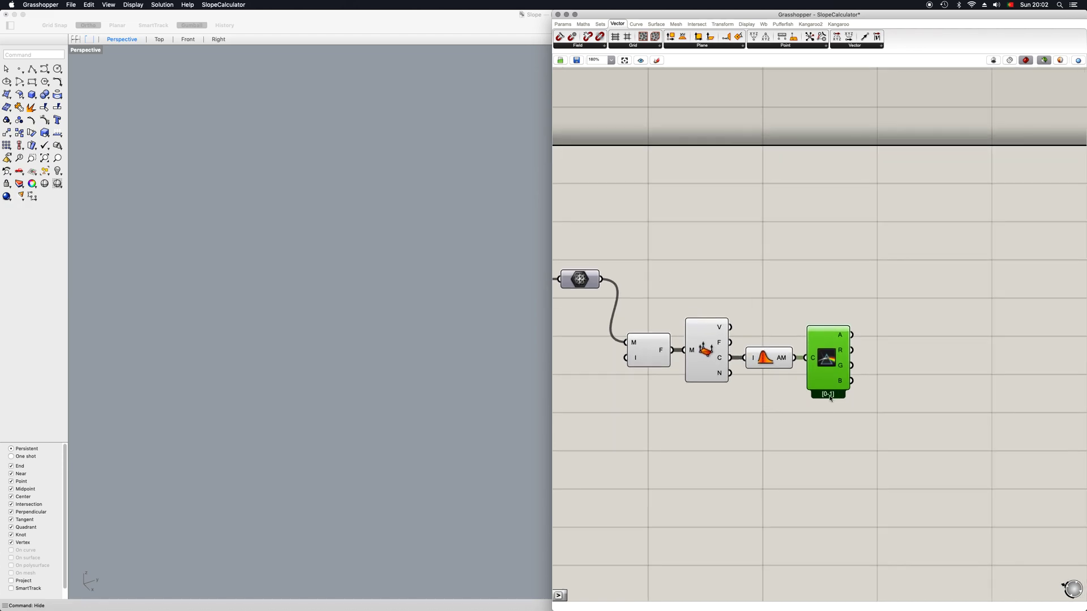
Enable Integer Channels on Split ARGB so channels output 0–255 values
right_click(830, 398)
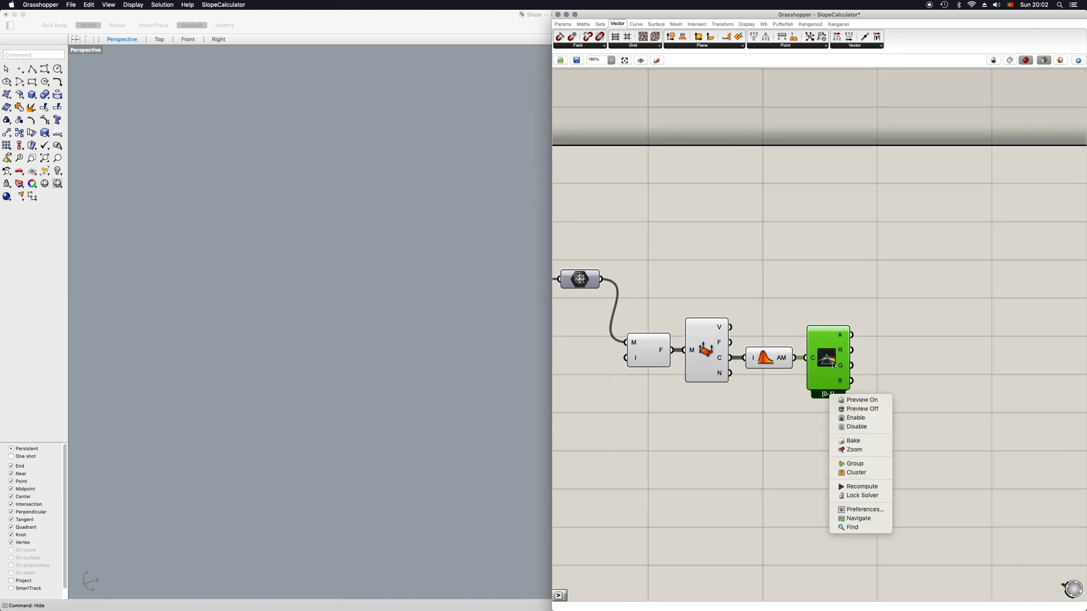
right_click(826, 363)
right_click(826, 363)
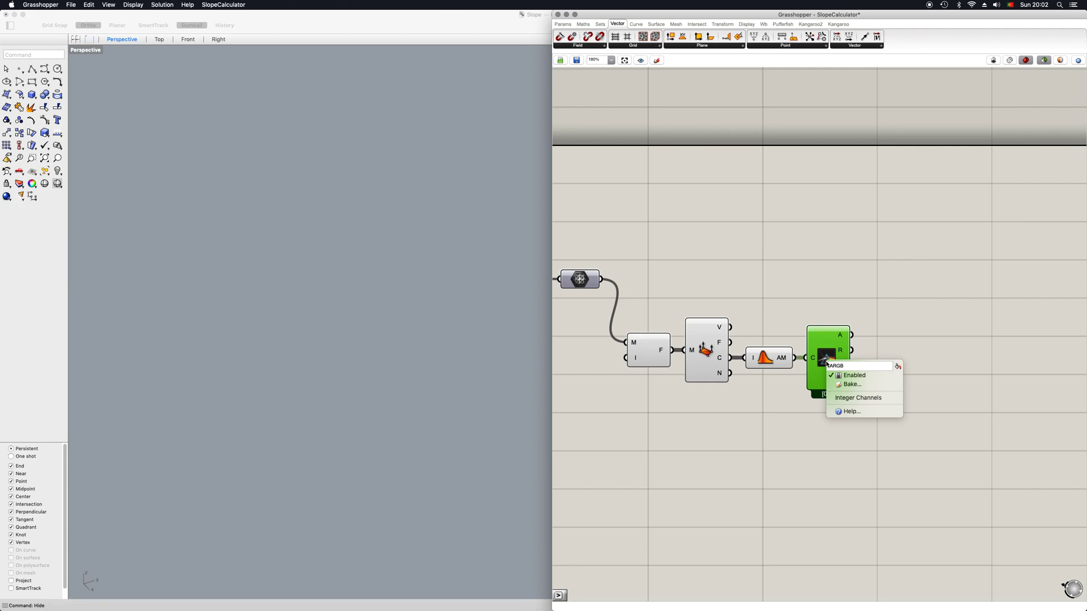
left_click(855, 398)
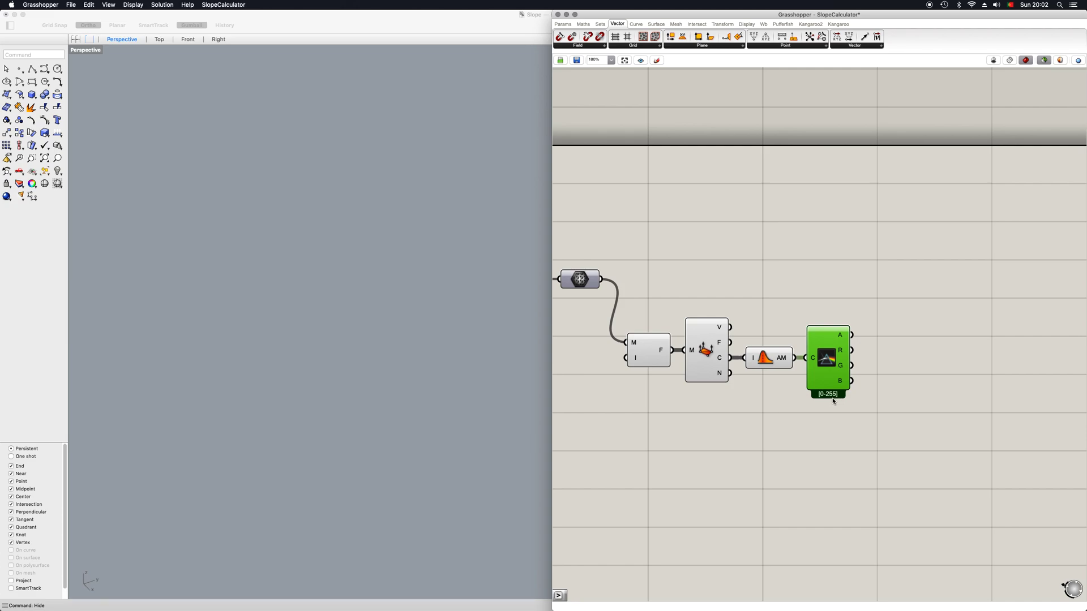
right_click_drag(874, 395, 847, 389)
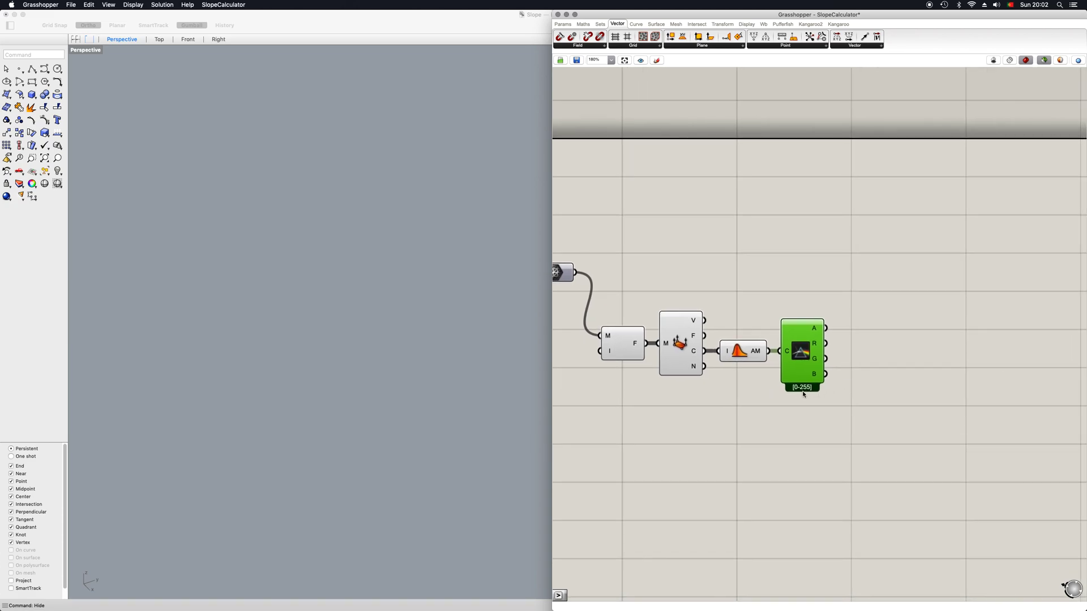
Add a Larger Than component with Split ARGB's R channel as input A
double_click(872, 372)
type("l")
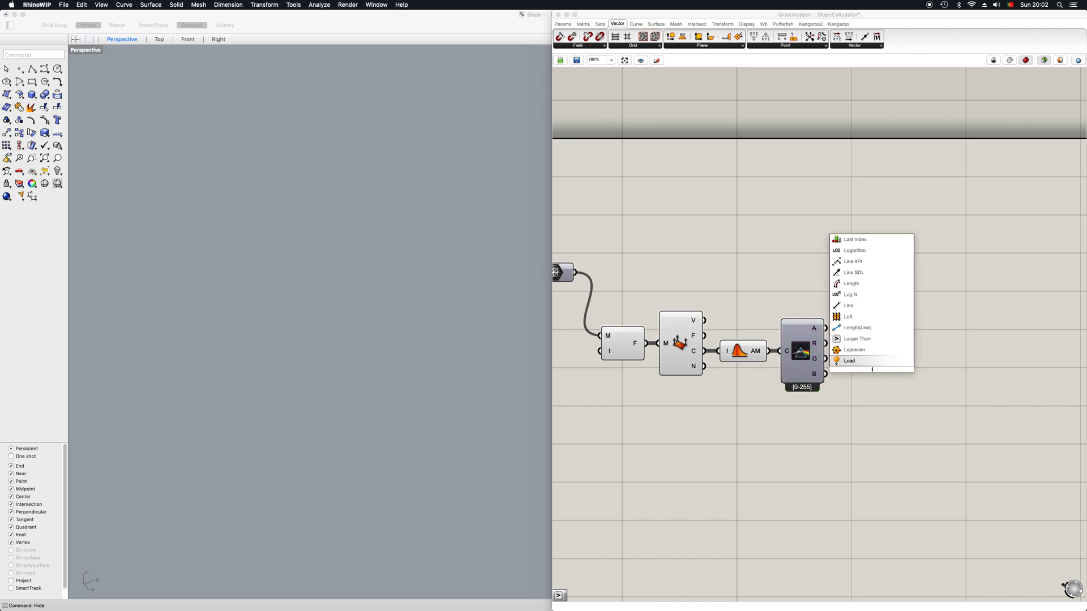
type("a")
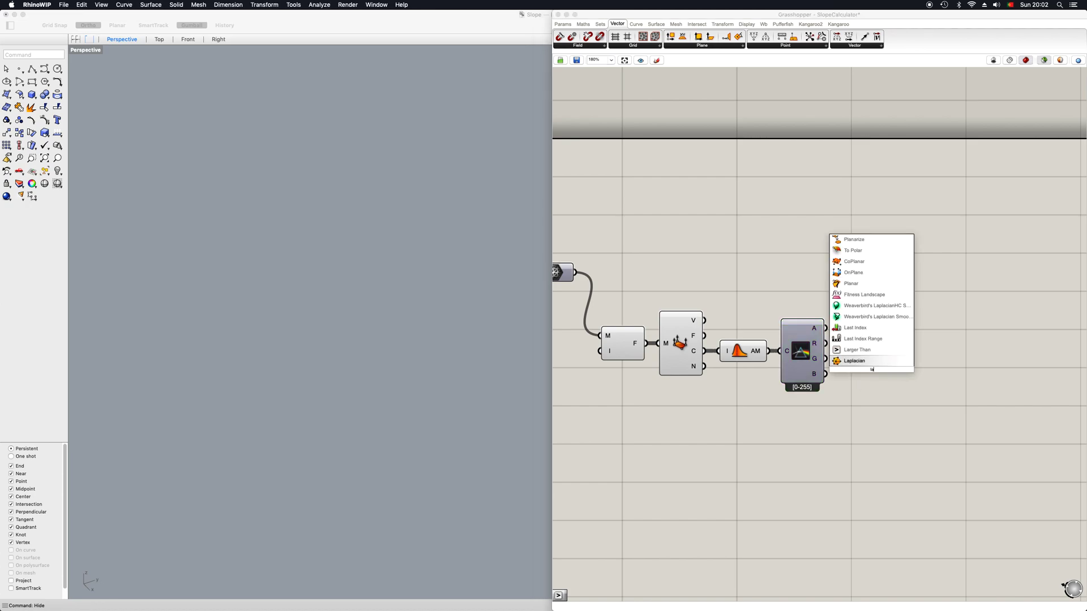
type("rg")
key("Return")
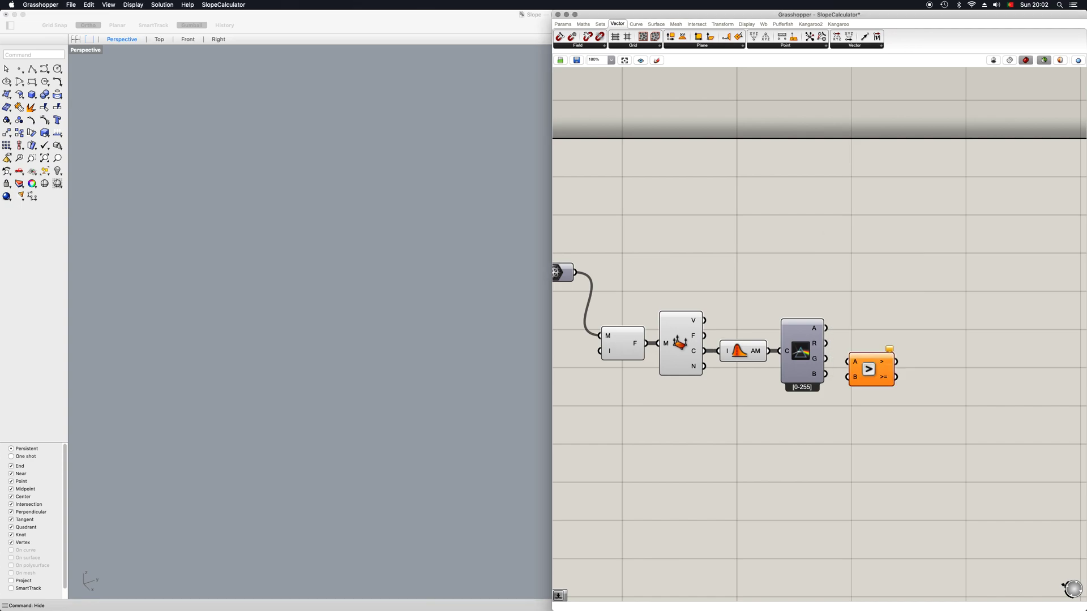
left_click_drag(872, 377, 902, 361)
left_click_drag(825, 343, 917, 354)
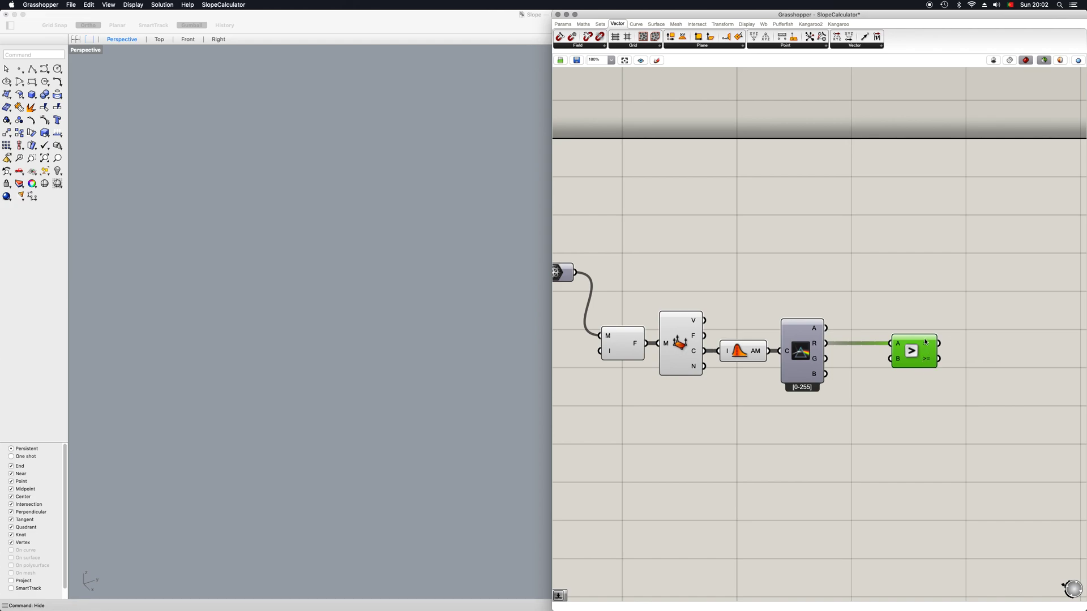
Flatten the Larger Than result output into a single list
mouse_move(929, 346)
right_click(929, 346)
left_click(949, 367)
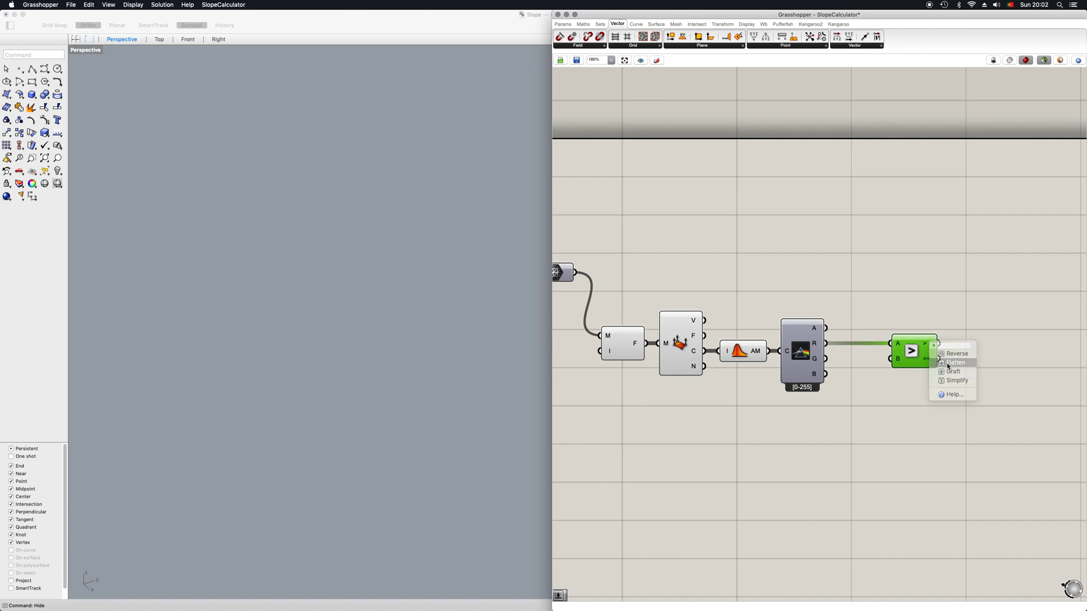
left_click_drag(915, 355, 931, 355)
Create a number slider from 255, raise it to 588.391, and wire it to Larger Than's B
double_click(793, 469)
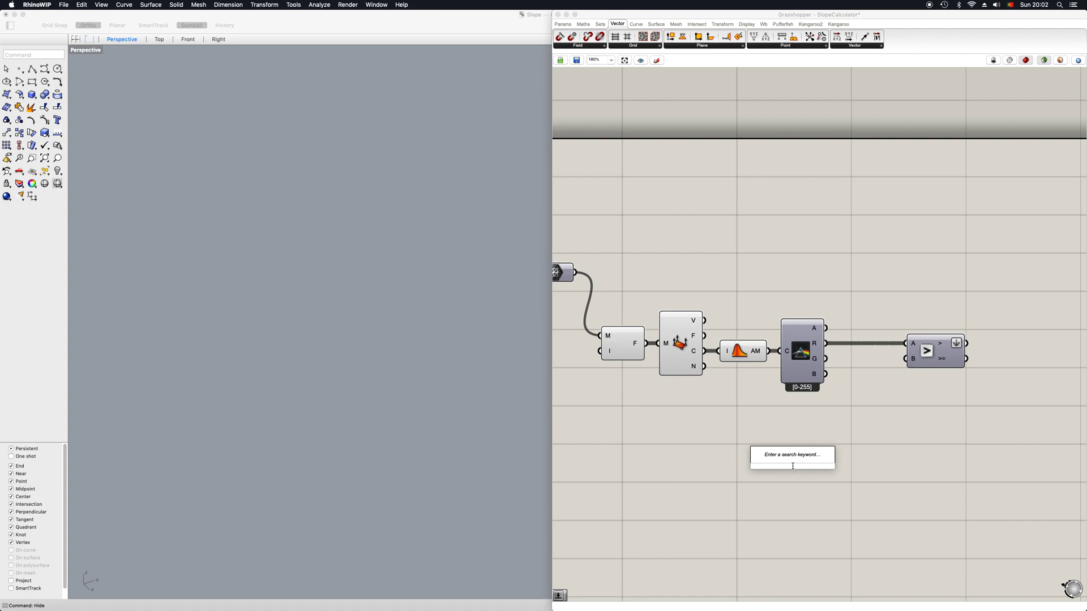
type("255")
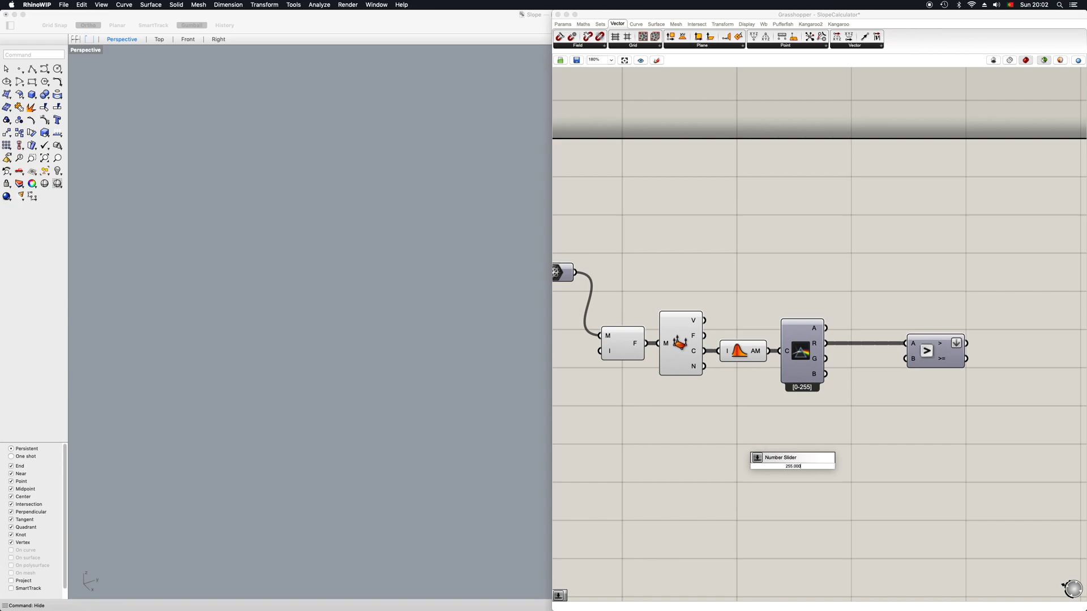
key("Return")
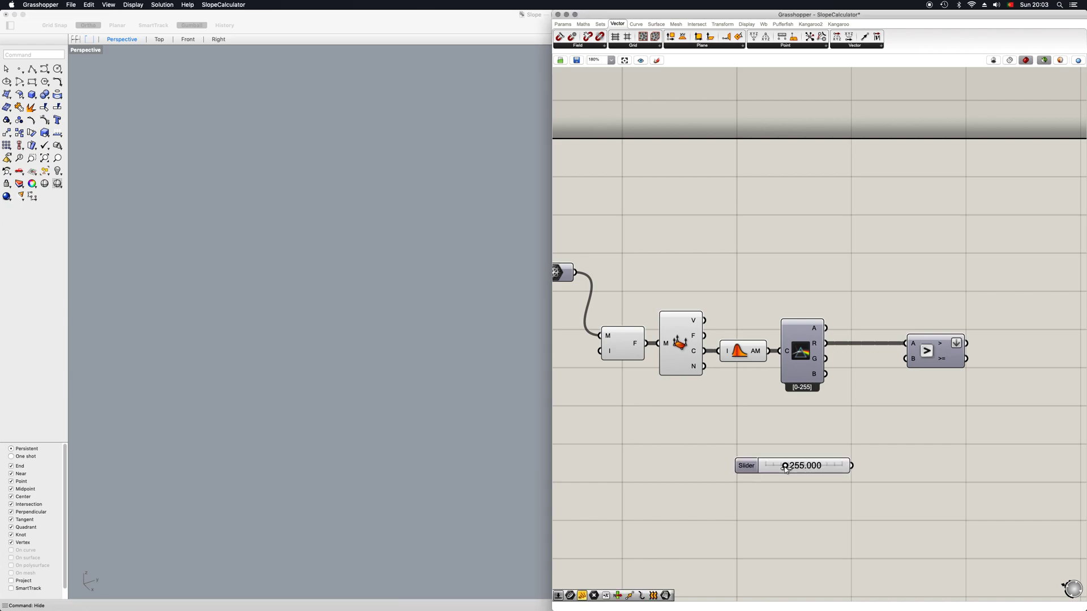
left_click_drag(784, 466, 905, 358)
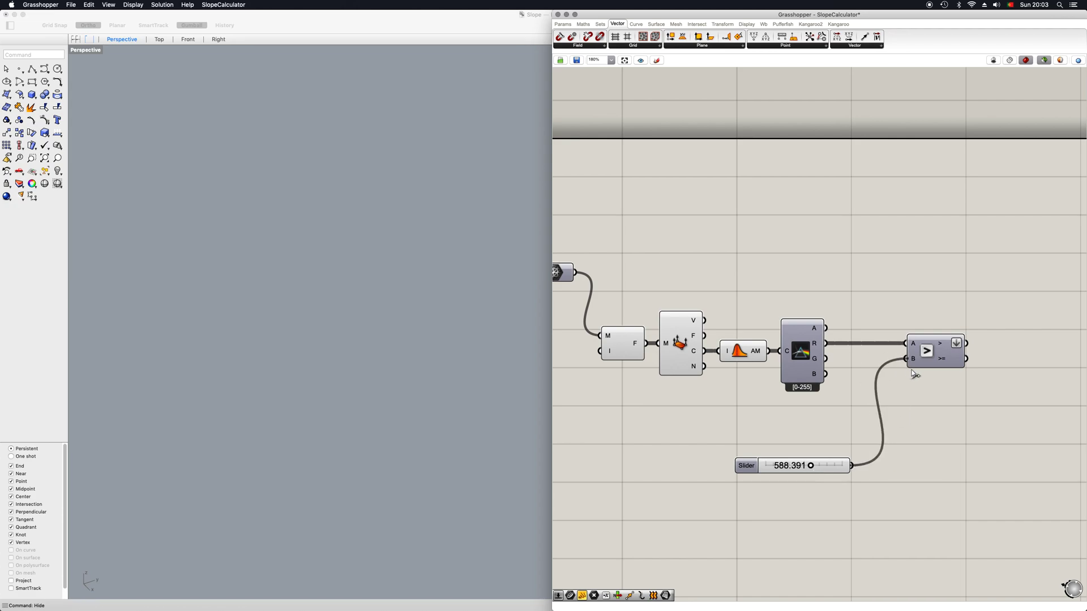
scroll(797, 473, "right", 3)
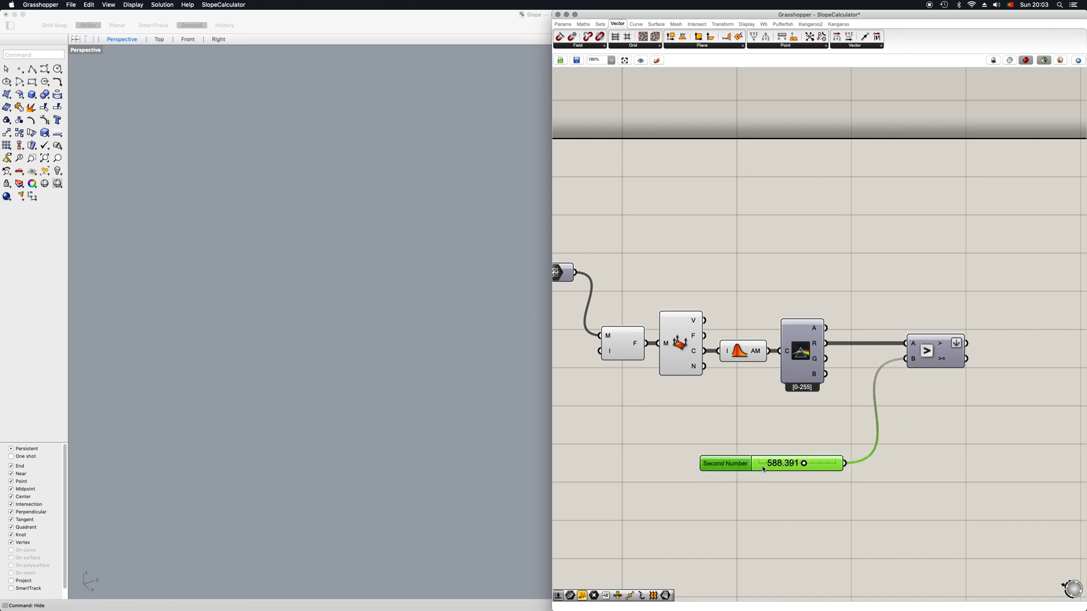
scroll(958, 425, "up", 4)
Add Cull Faces with the Larger Than result as pattern P and the terrain mesh as M
double_click(954, 325)
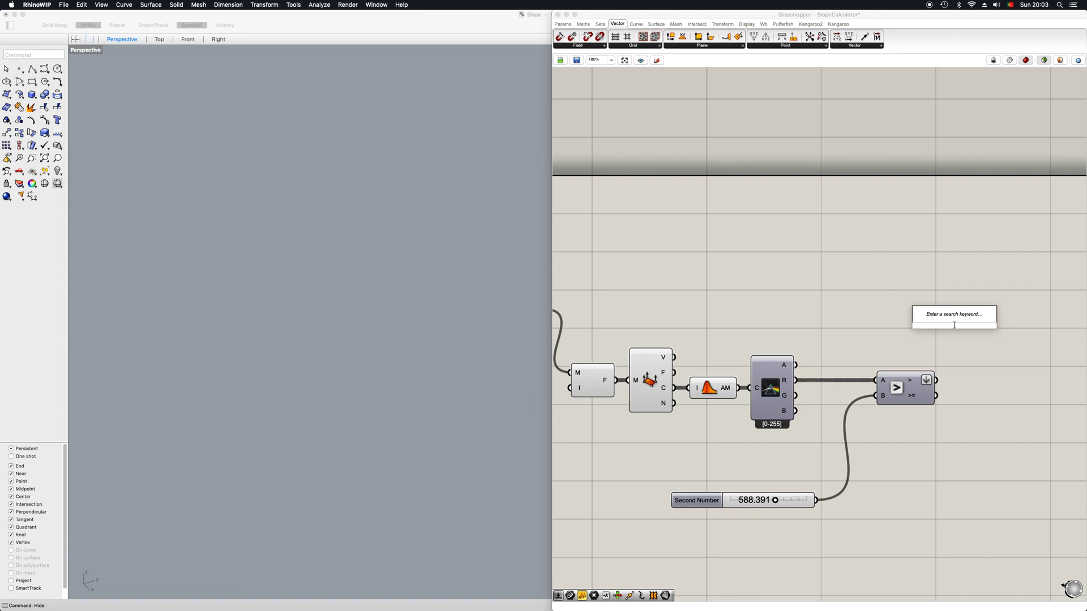
type("mesh")
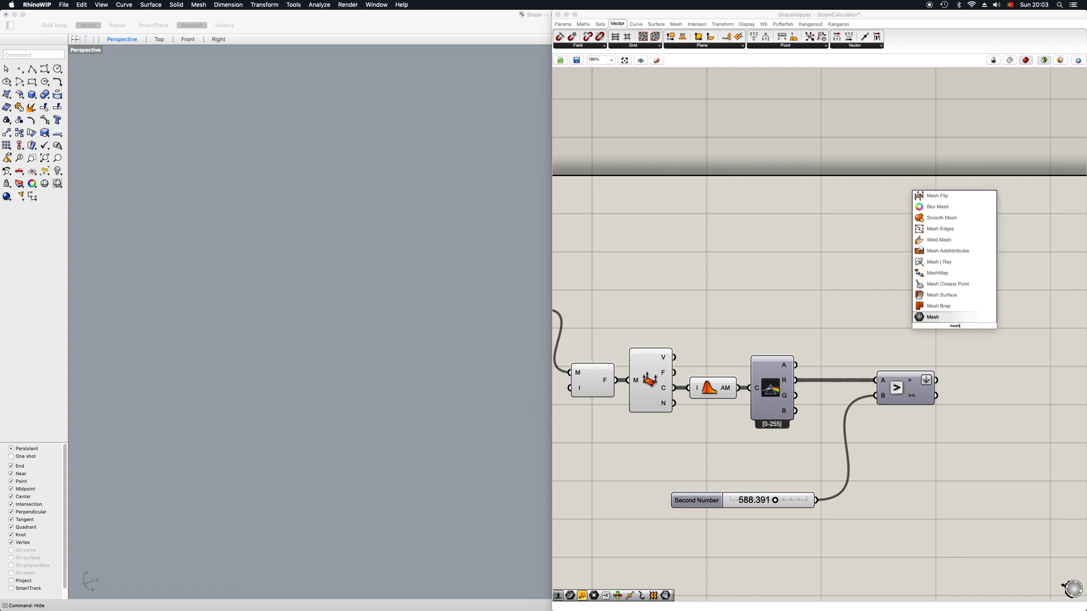
key("BackSpace")
key("BackSpace")
key("BackSpace")
key("BackSpace")
type("face cull")
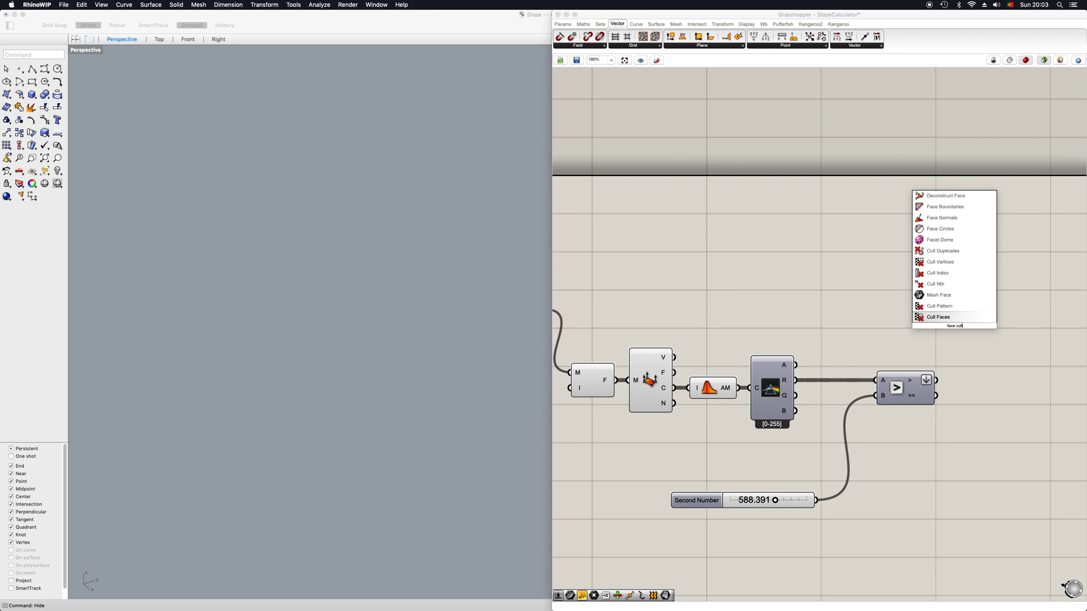
key("Return")
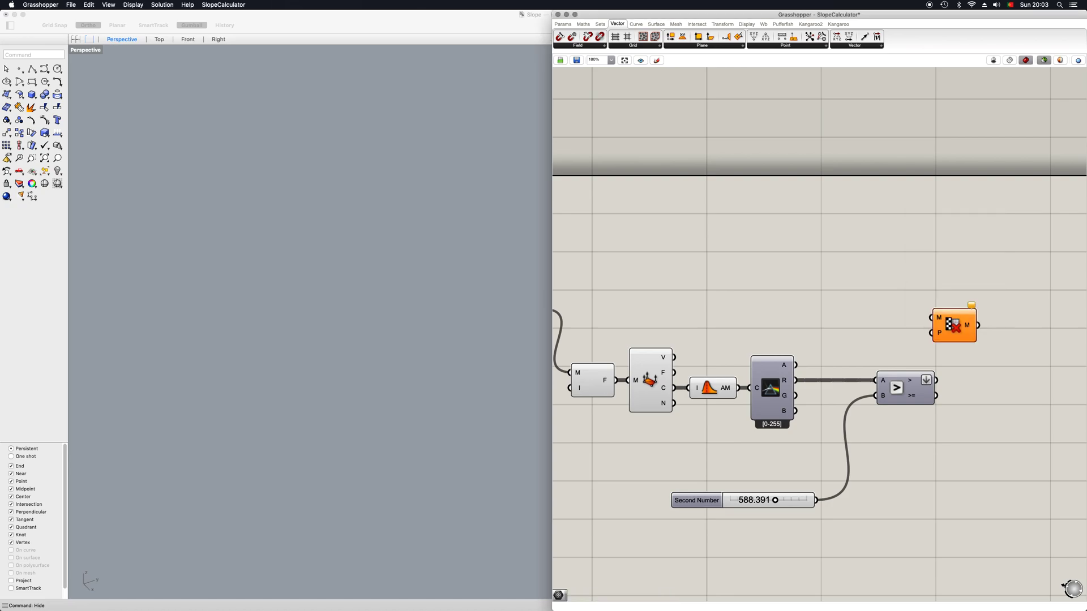
left_click_drag(954, 326, 999, 310)
left_click_drag(936, 380, 987, 319)
scroll(988, 320, "down", 1)
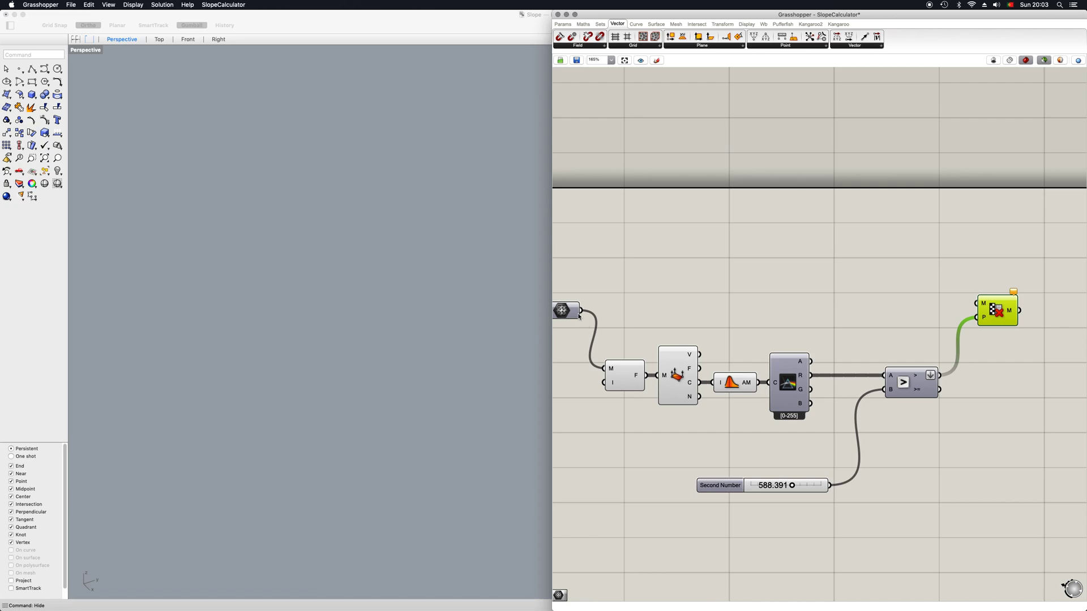
left_click_drag(618, 292, 993, 320)
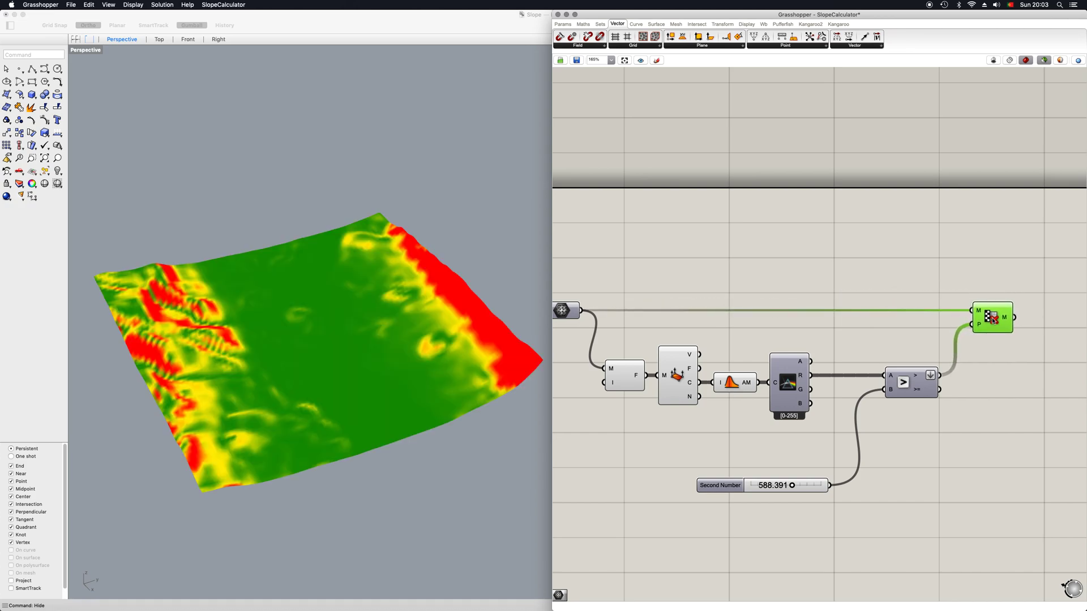
Set the threshold slider's maximum to 255 in the Slider settings
mouse_move(794, 490)
left_mouse_down()
mouse_move(834, 490)
mouse_move(793, 490)
left_mouse_up()
double_click(722, 491)
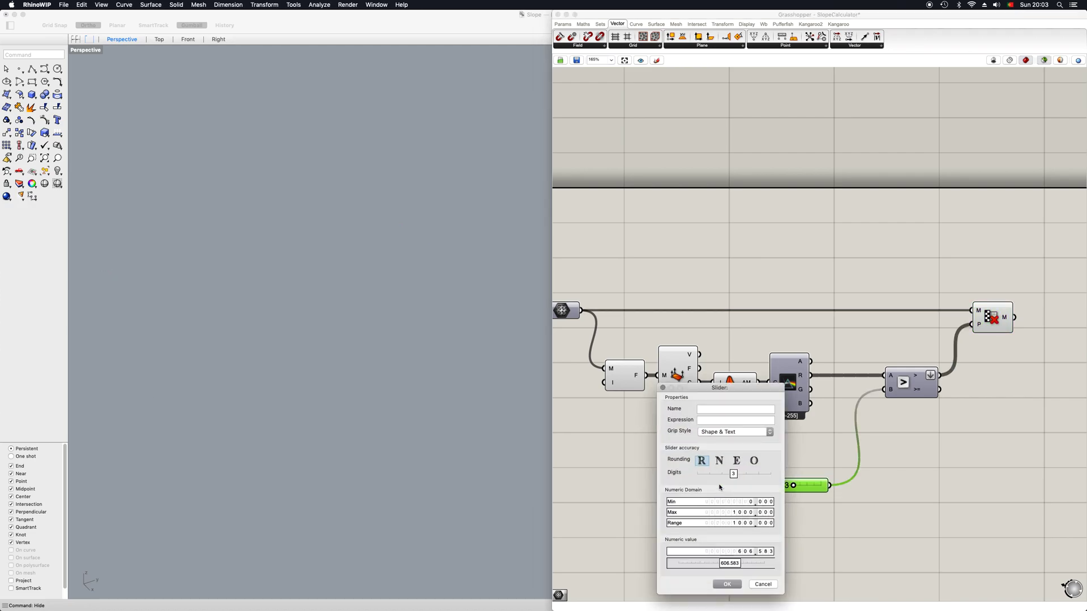
double_click(723, 512)
type("255")
left_click(760, 512)
left_click(726, 583)
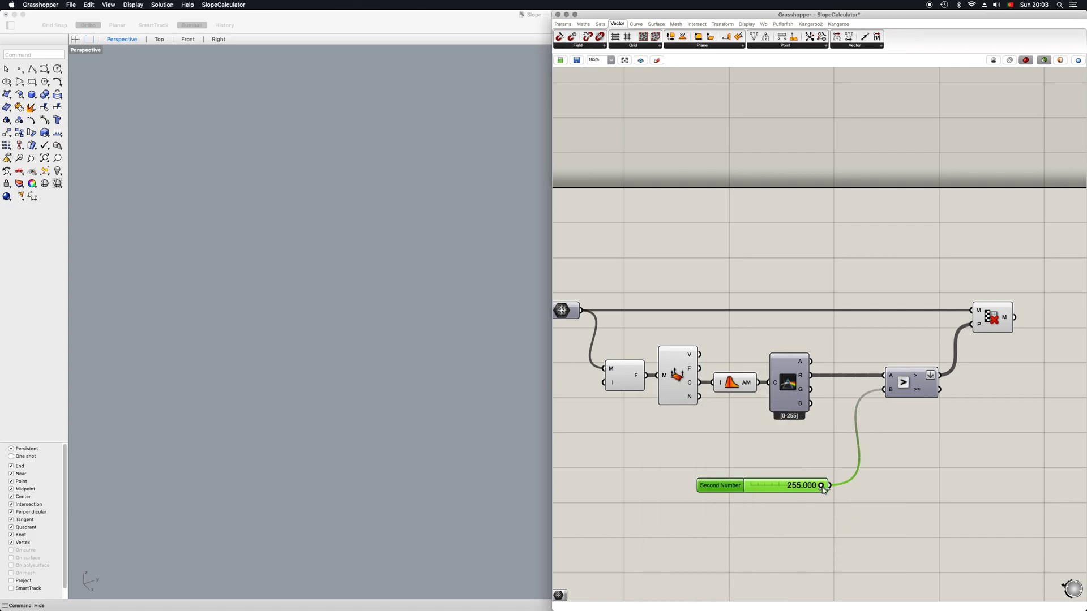
Lower the threshold slider to 89.544 so steep red faces are culled
left_click(990, 319)
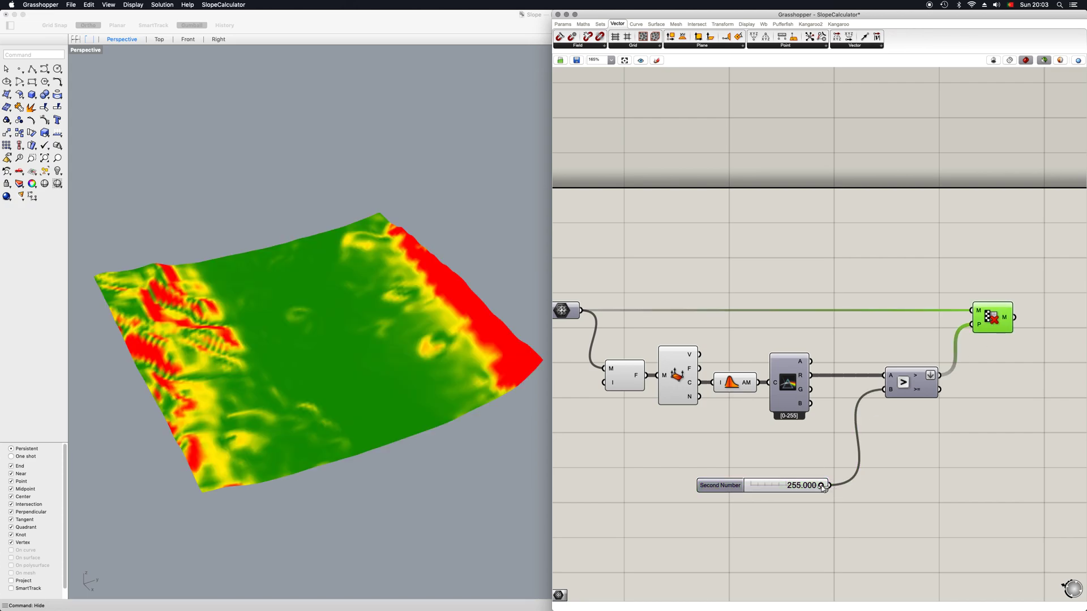
left_click_drag(793, 480, 809, 463)
left_click(975, 329)
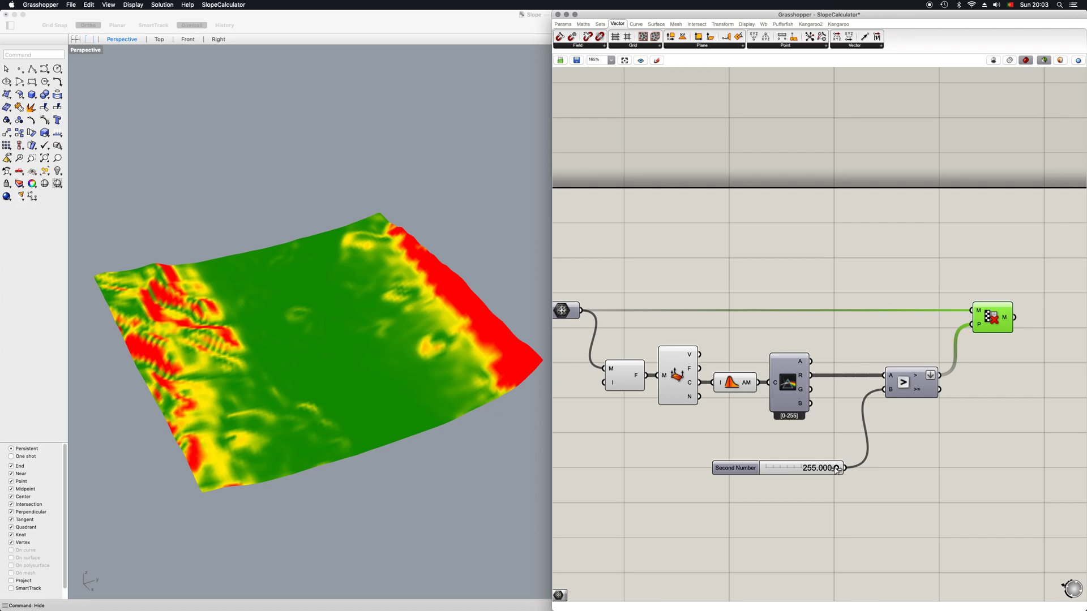
left_click_drag(836, 470, 789, 481)
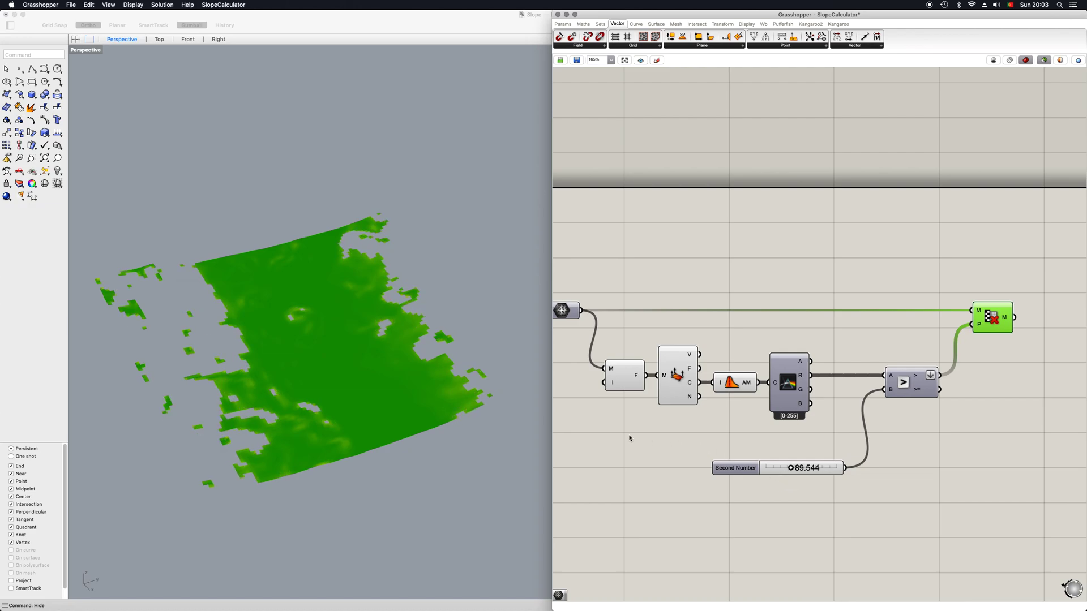
Set the Mesh Surface V Count to 500 and preview the denser culled terrain
right_click_drag(676, 441, 817, 444)
right_click_drag(646, 430, 996, 441)
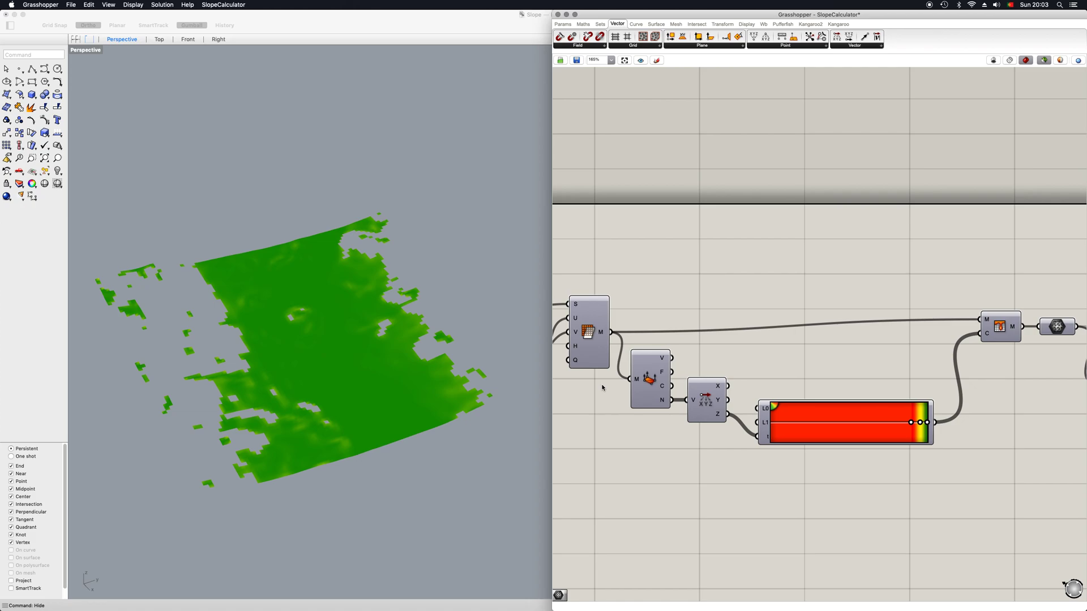
right_click_drag(604, 384, 707, 375)
double_click(716, 358)
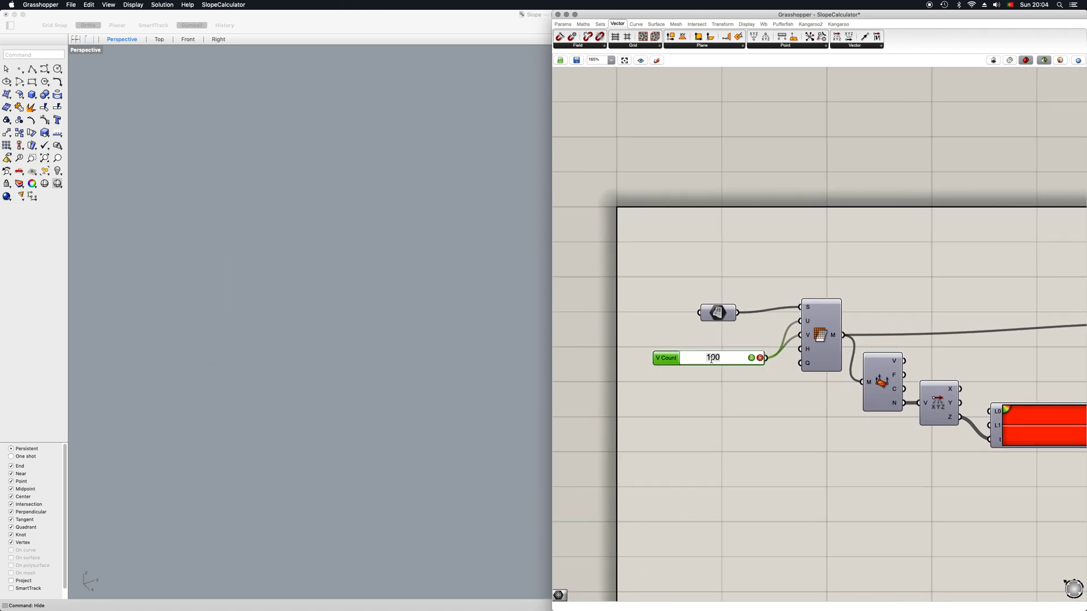
type("500")
key("Return")
scroll(800, 436, "down", 3)
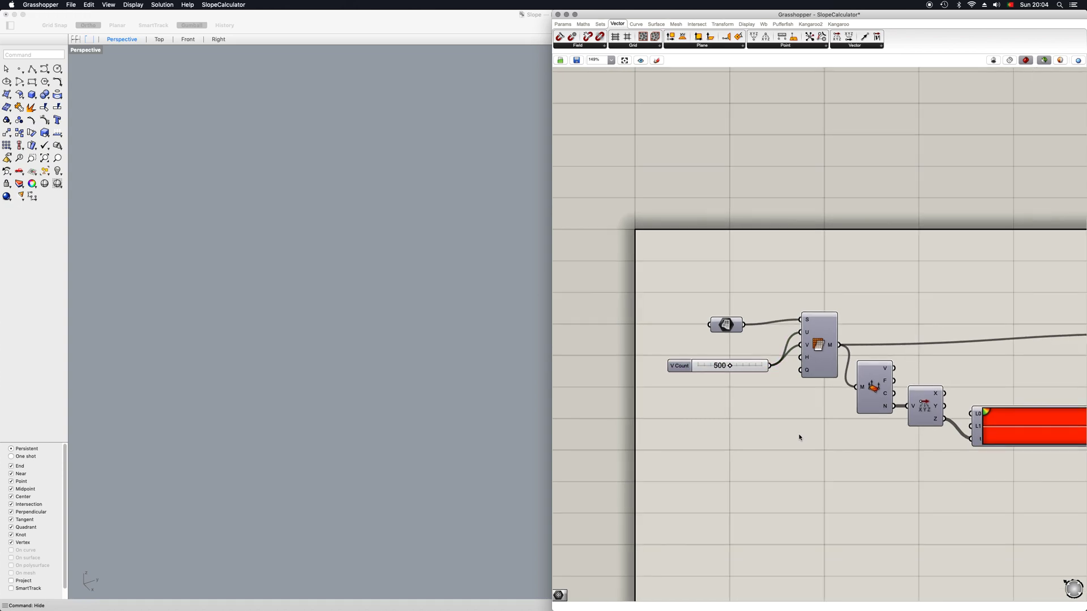
scroll(800, 437, "right", 5)
right_click_drag(1062, 425, 890, 406)
left_click(866, 379)
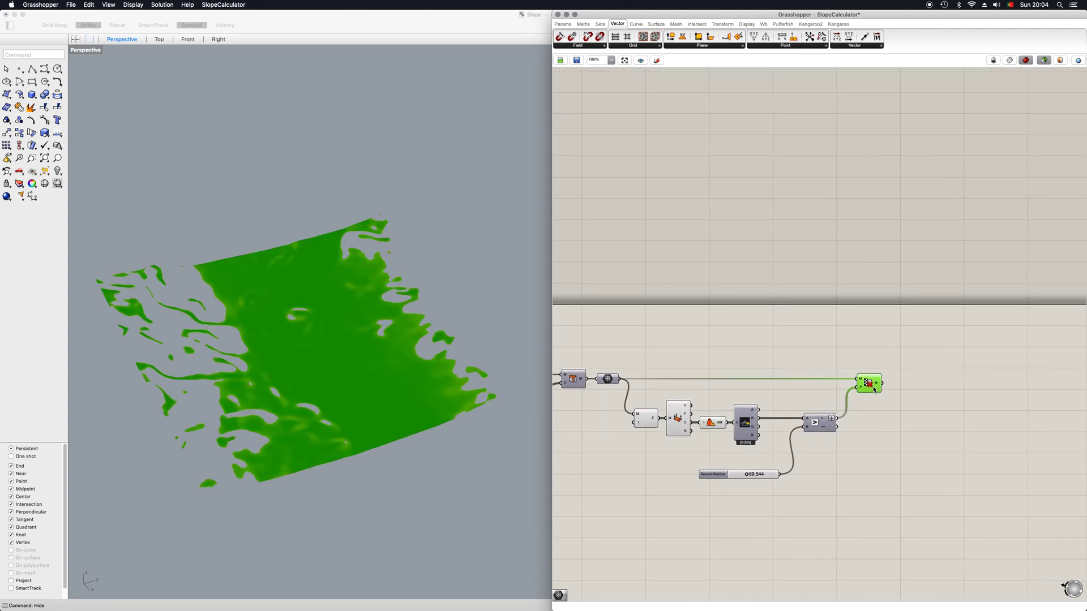
scroll(804, 416, "up", 2)
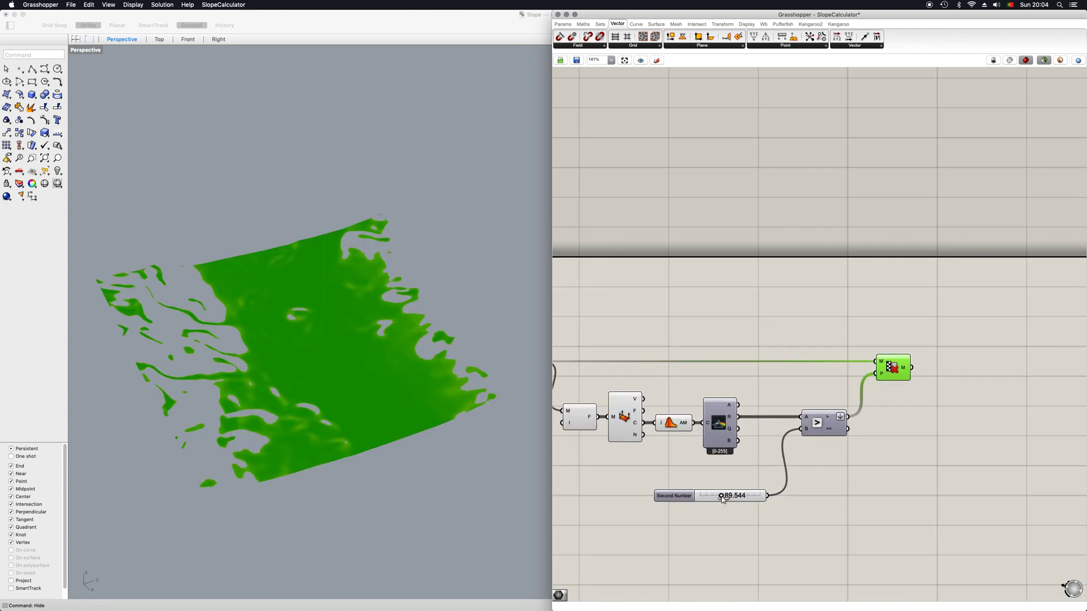
Drag the threshold slider up to 149.422
left_click_drag(728, 500, 737, 499)
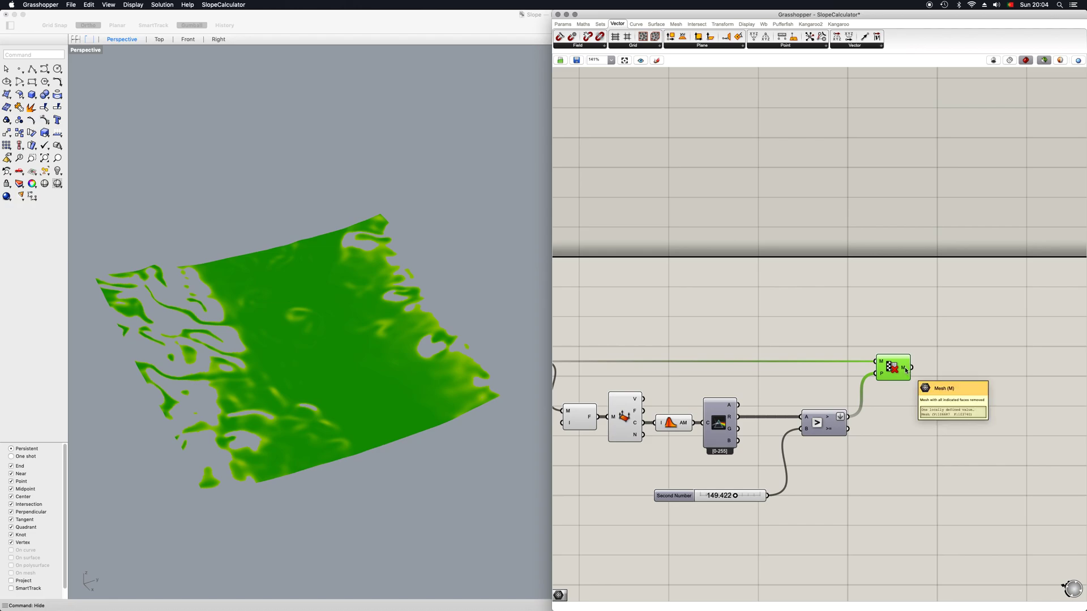
Wire the Cull Faces M output into a new Mesh parameter and inspect the green terrain
double_click(934, 394)
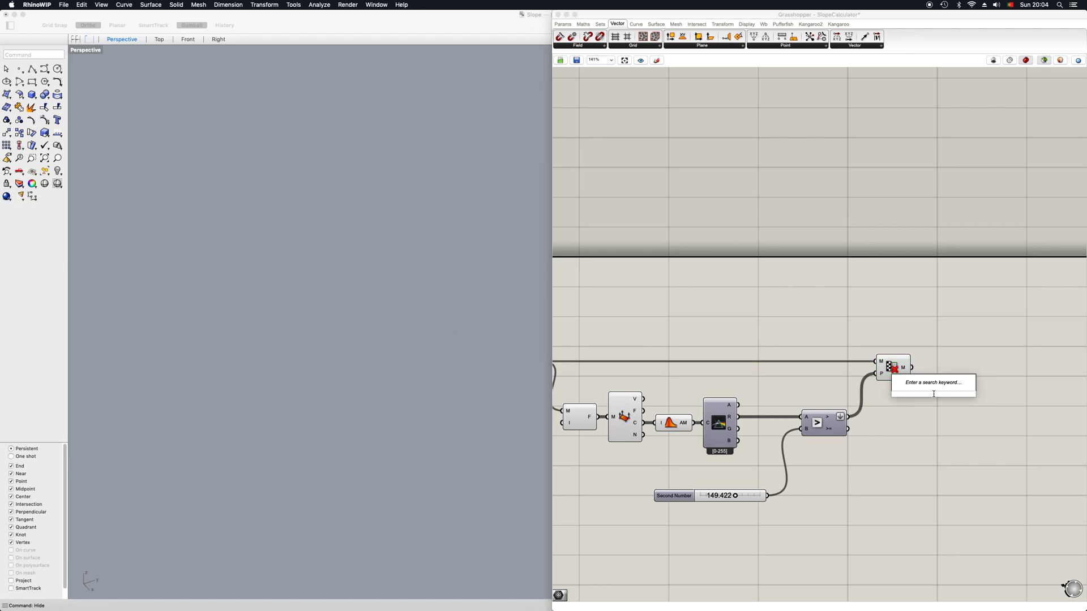
type("mesh")
left_click(915, 375)
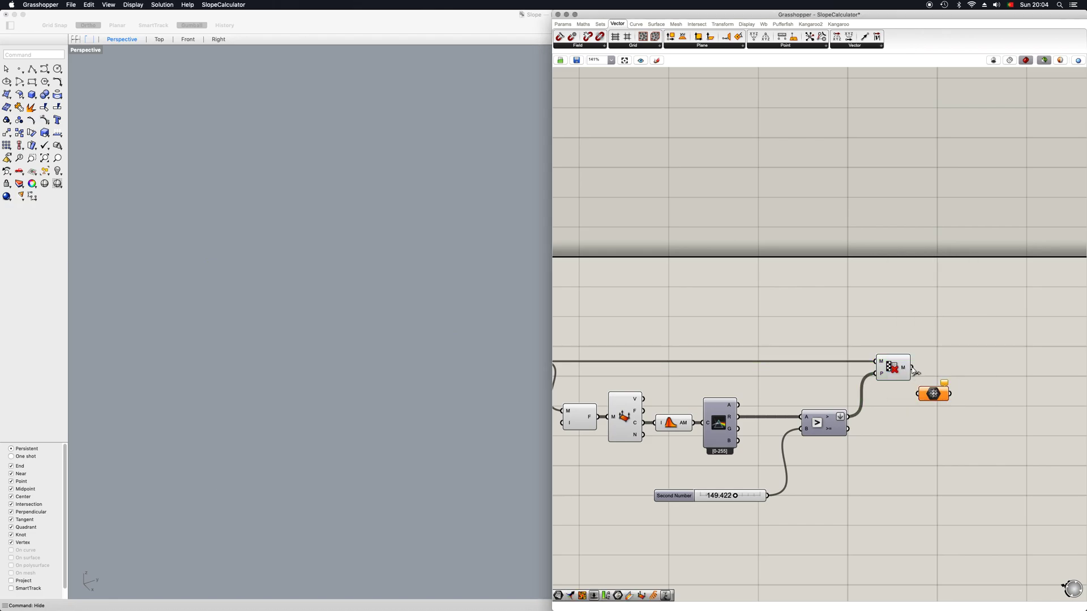
left_click_drag(912, 367, 954, 374)
mouse_move(398, 374)
right_mouse_down()
mouse_move(347, 324)
mouse_move(334, 326)
mouse_move(376, 371)
mouse_move(354, 361)
mouse_move(358, 376)
mouse_move(396, 383)
right_mouse_up()
scroll(623, 419, "left", 5)
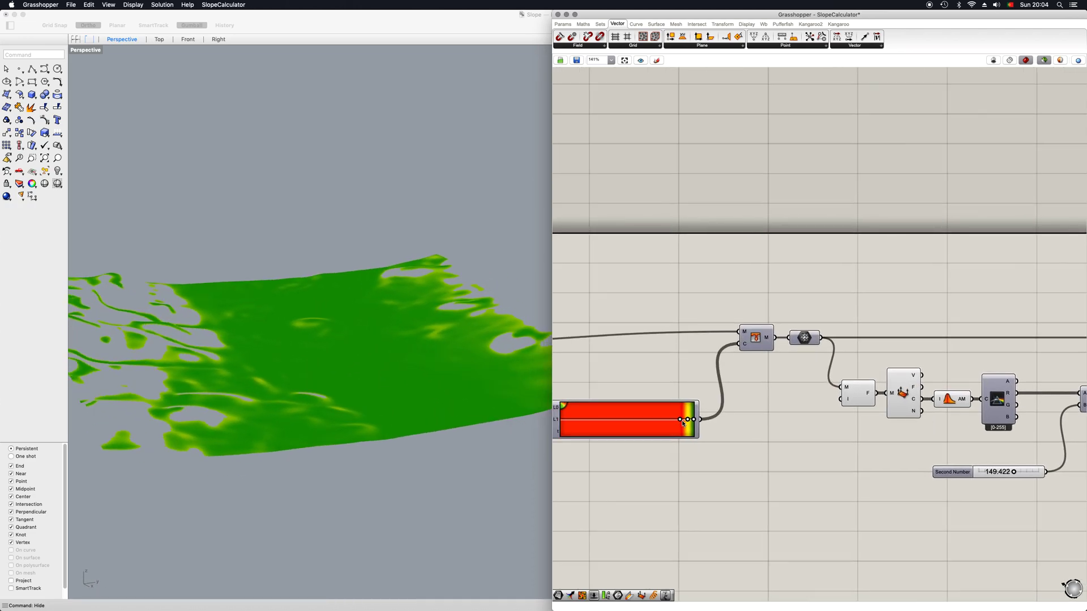
scroll(651, 421, "up", 5)
mouse_move(680, 420)
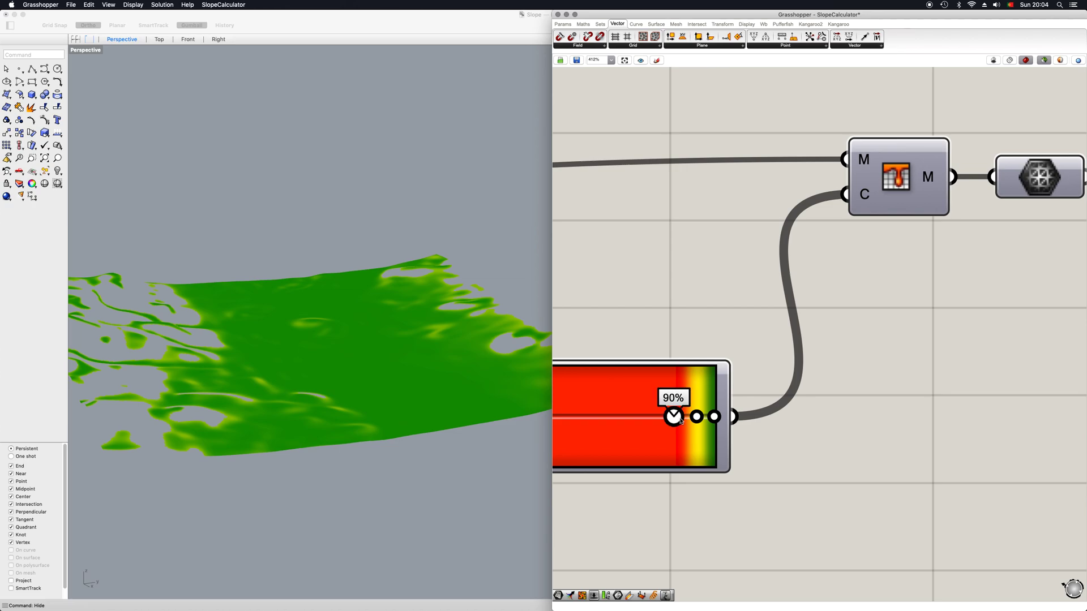